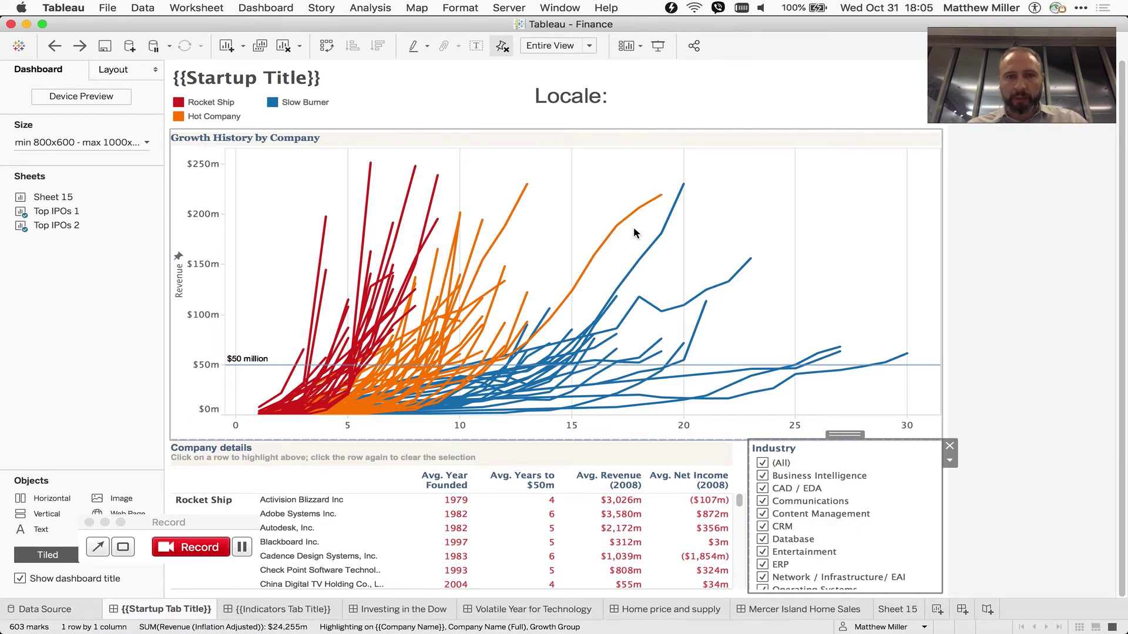
# - Inspect the dashboard title text in its editor and close it without changes
pyautogui.doubleClick(344, 76)
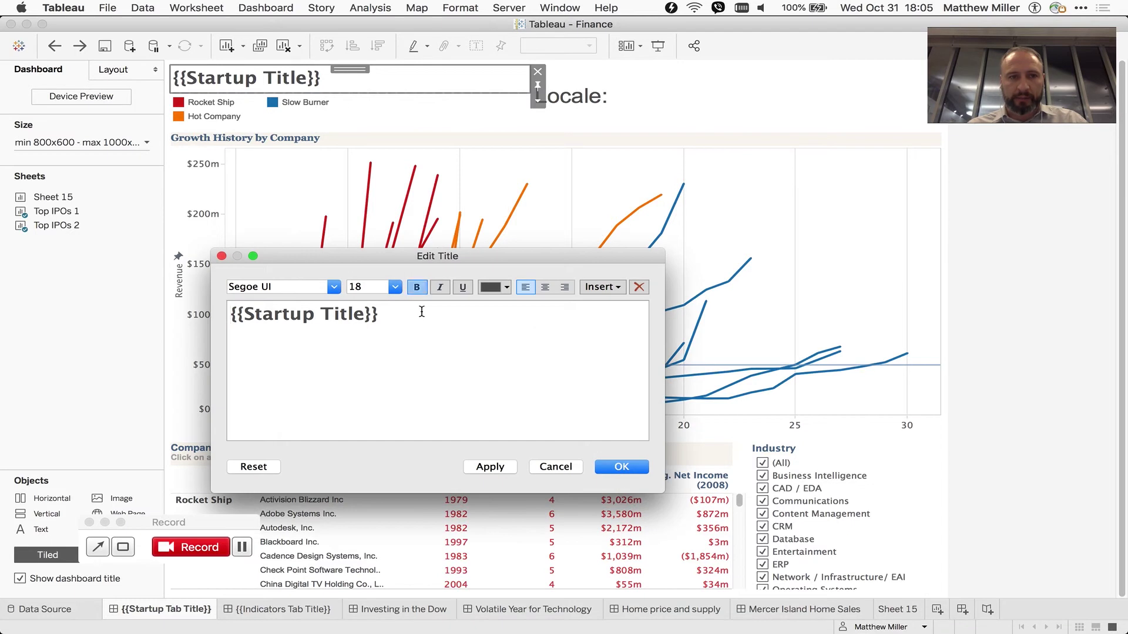
pyautogui.tripleClick(422, 311)
pyautogui.click(434, 341)
pyautogui.click(556, 467)
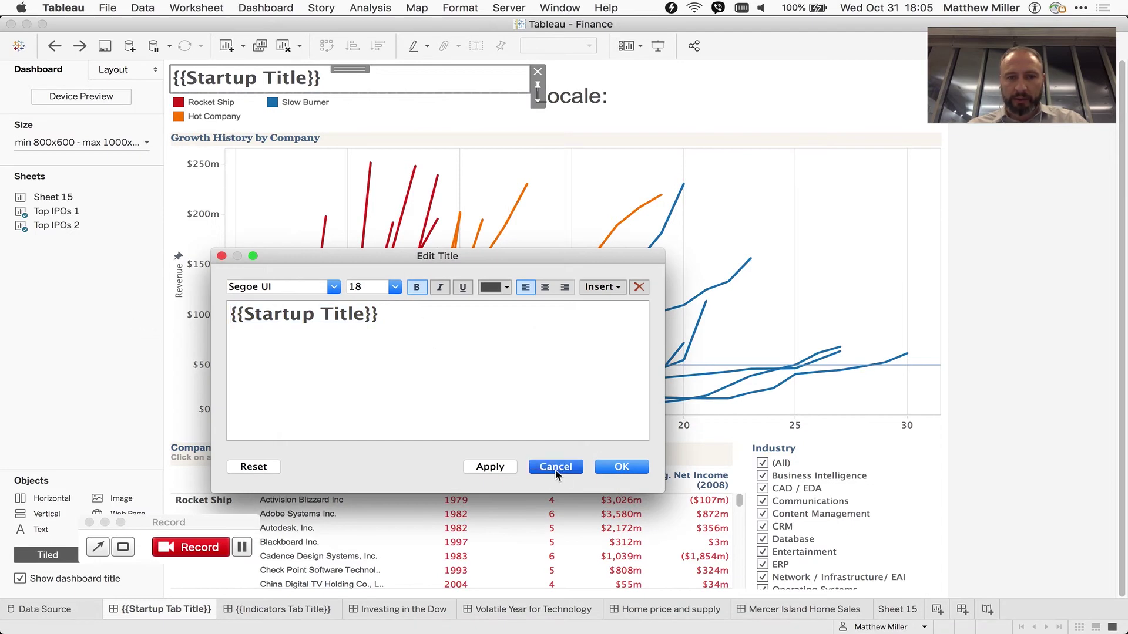
# - Look at the Top IPOs 2 worksheet behind the Company details table, then return to the dashboard
pyautogui.click(756, 482)
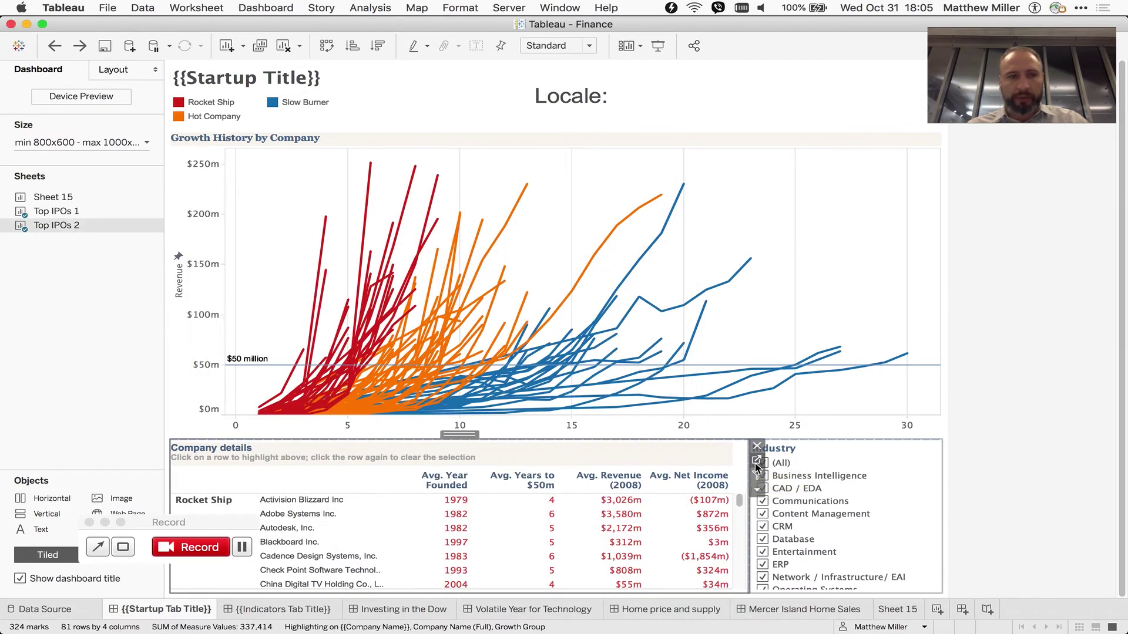
pyautogui.click(757, 464)
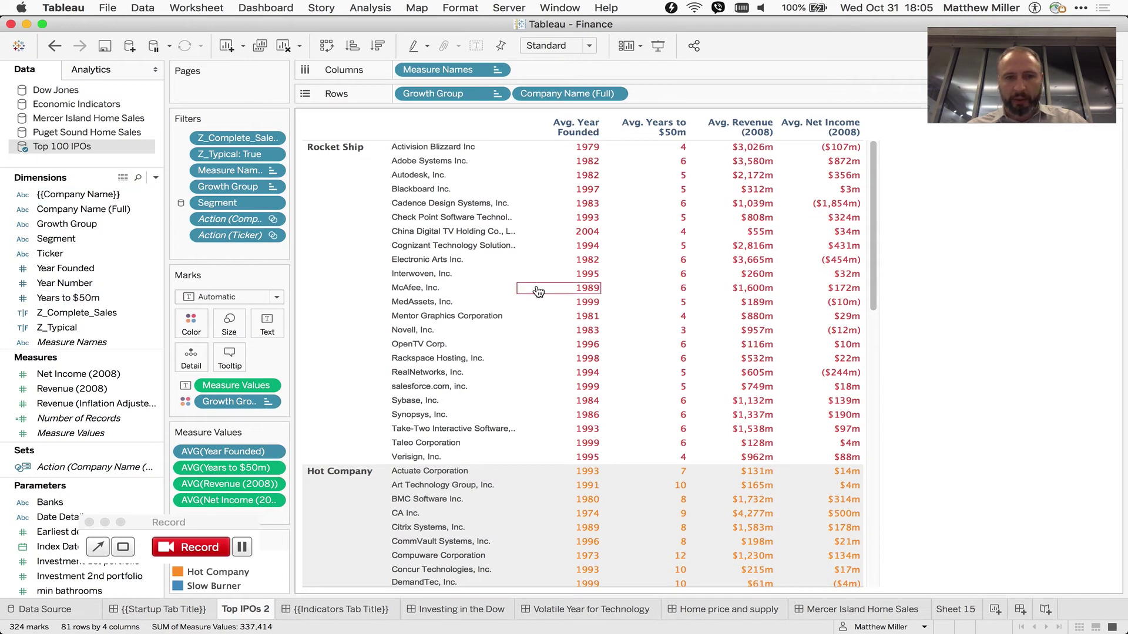
pyautogui.click(173, 612)
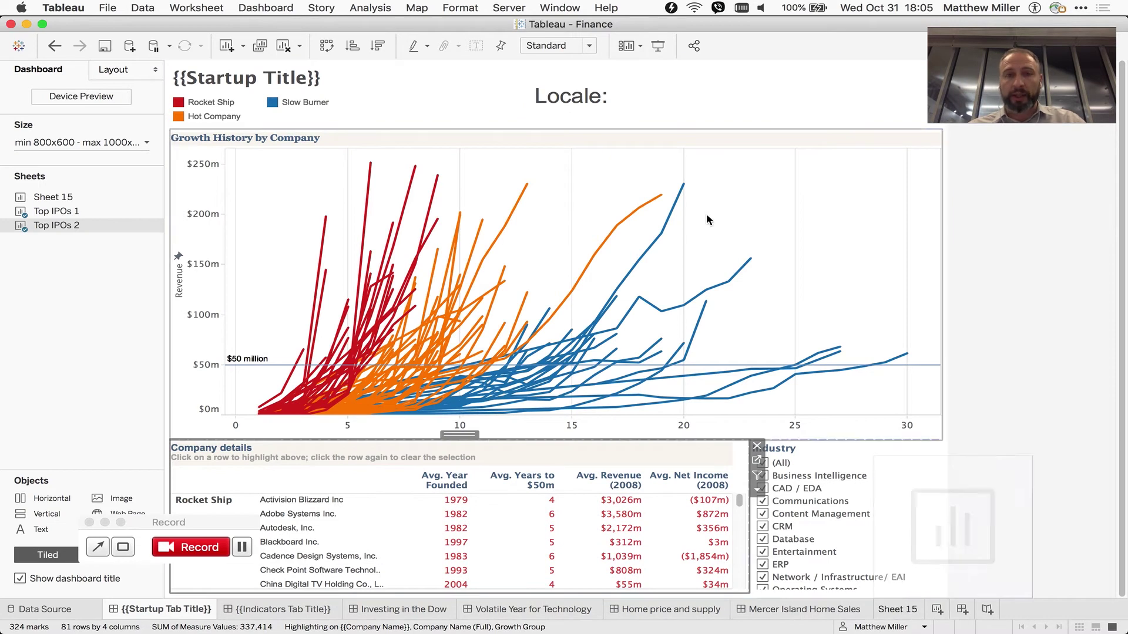
# - Inspect the Locale text in its editor and close it unchanged
pyautogui.doubleClick(689, 108)
pyautogui.tripleClick(432, 271)
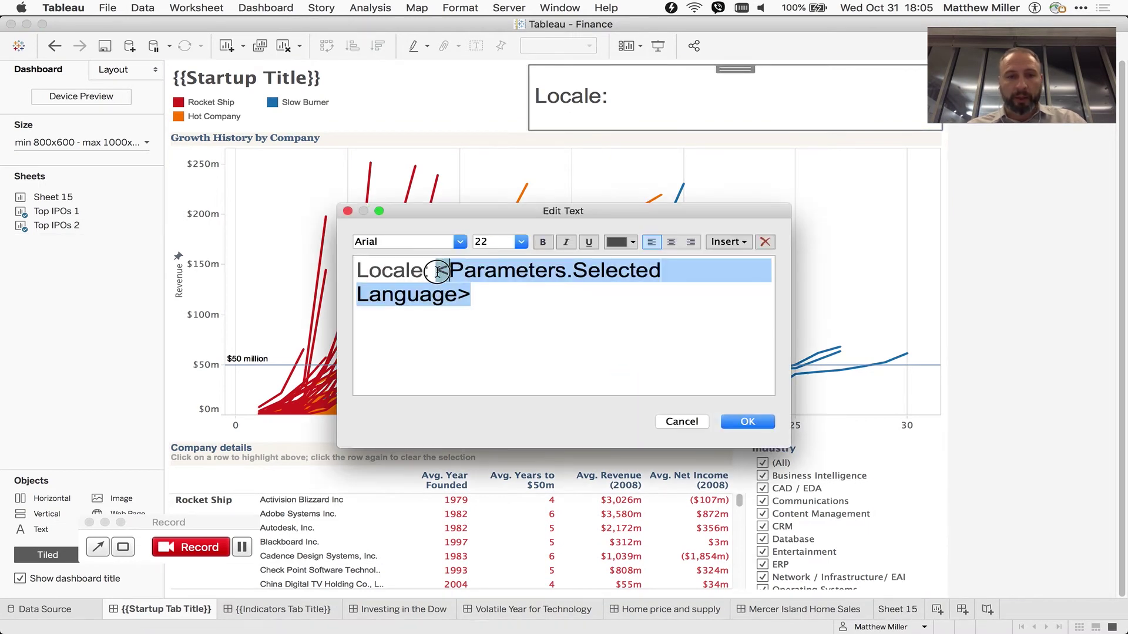
pyautogui.click(578, 315)
pyautogui.click(671, 423)
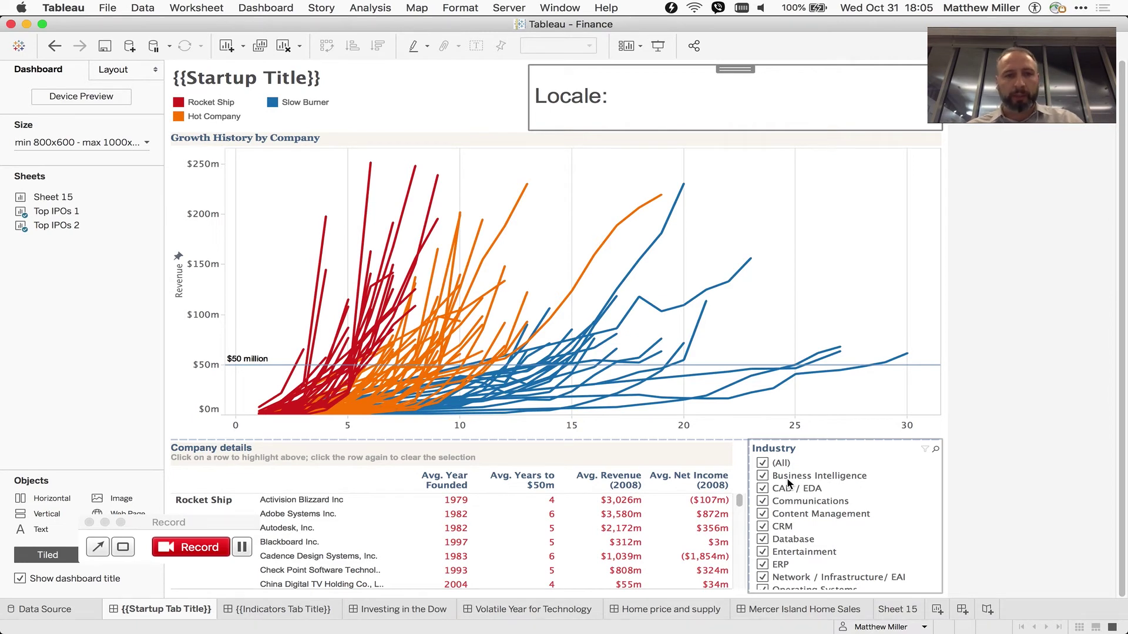
# - Switch to Terminal and run ./tableau-localizer-console to print its usage help
pyautogui.press('super+Tab')
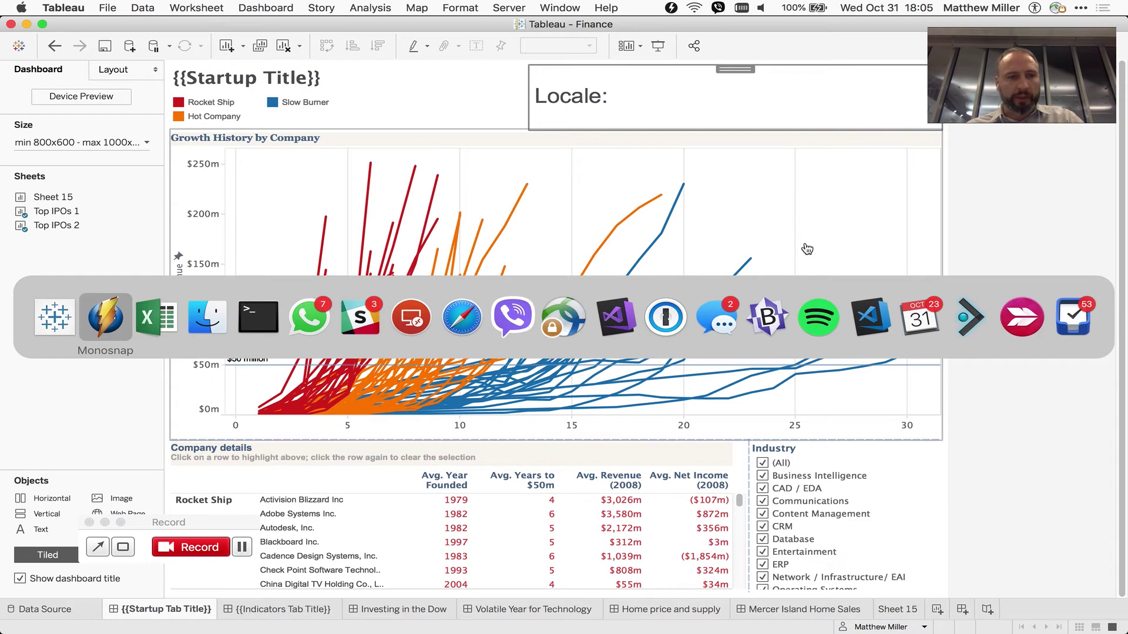
pyautogui.press('shift+super+Tab')
pyautogui.press('super+Tab')
pyautogui.press('Tab')
pyautogui.press('Tab')
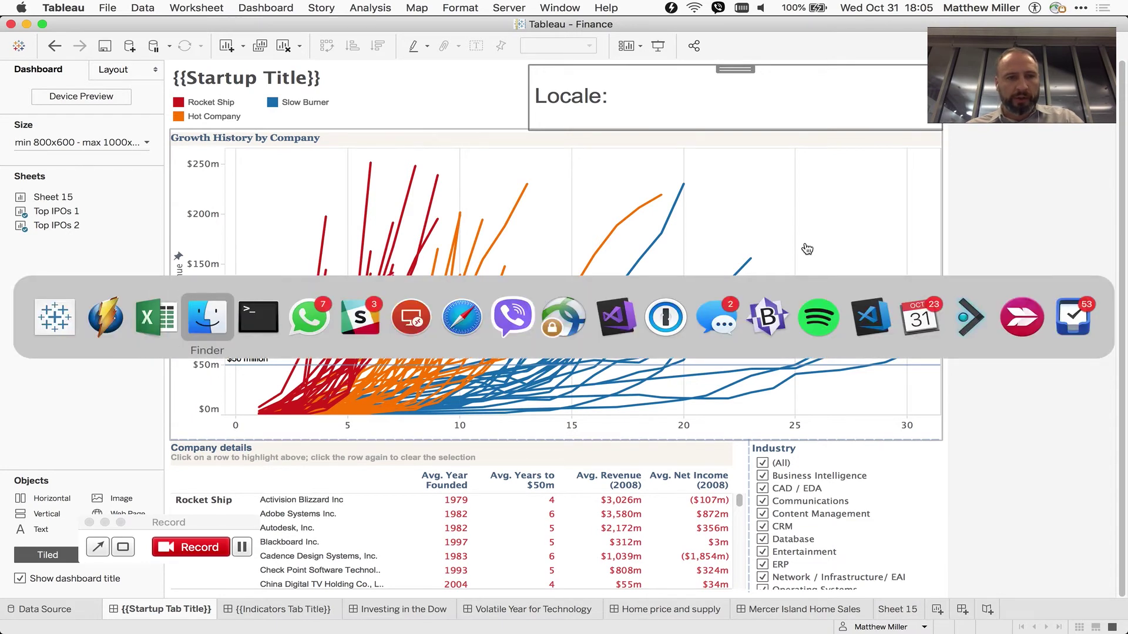
pyautogui.press('Tab')
pyautogui.write('./tab')
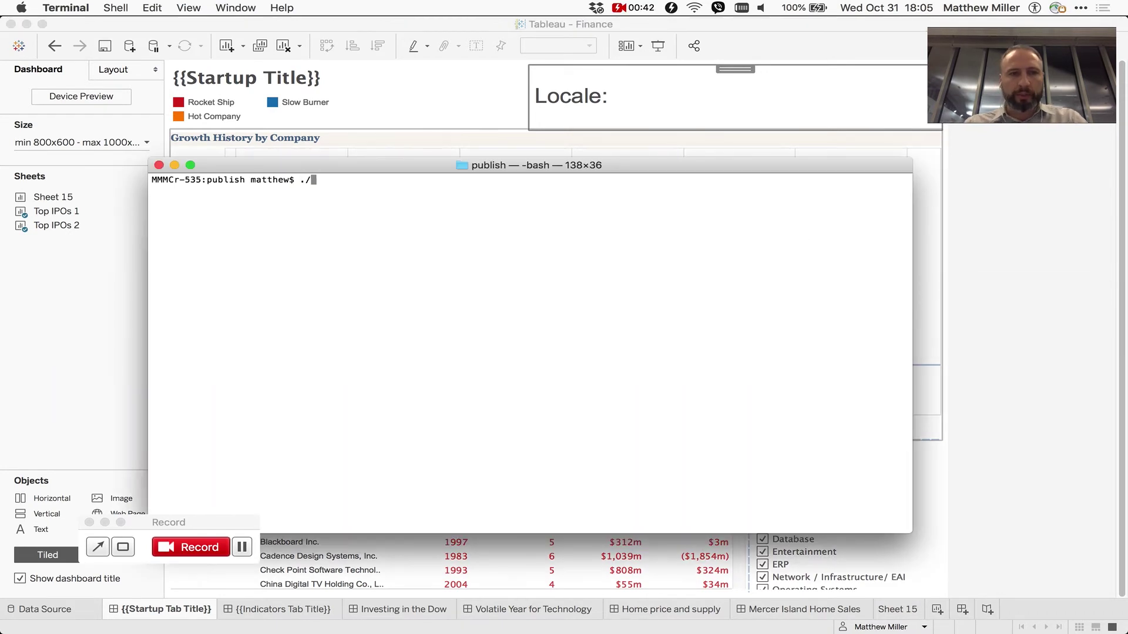
pyautogui.press('Tab')
pyautogui.press('Return')
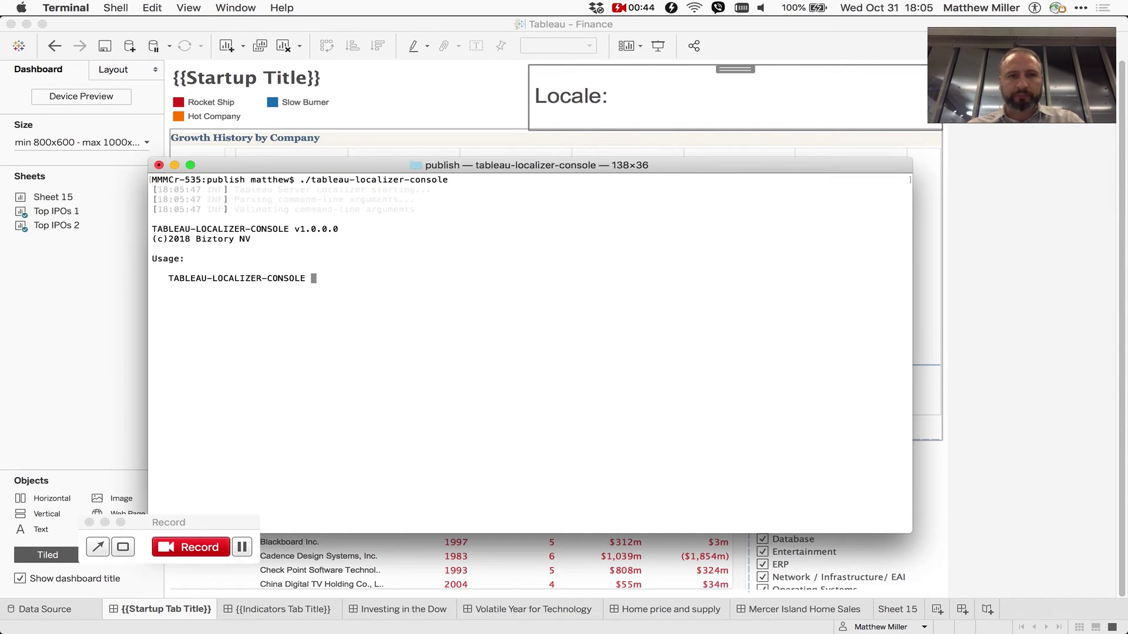
# - Start the command ./tableau-localizer-console WorkbookContent -i and bring up the Test folder in Finder
pyautogui.write('./tab')
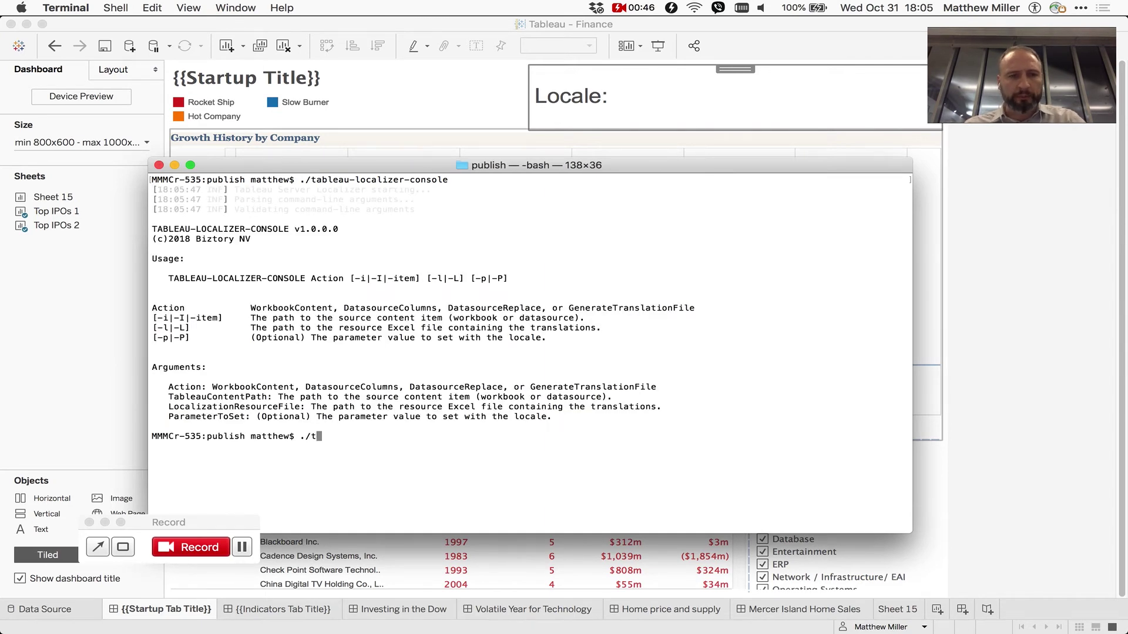
pyautogui.press('Tab')
pyautogui.write('Workb')
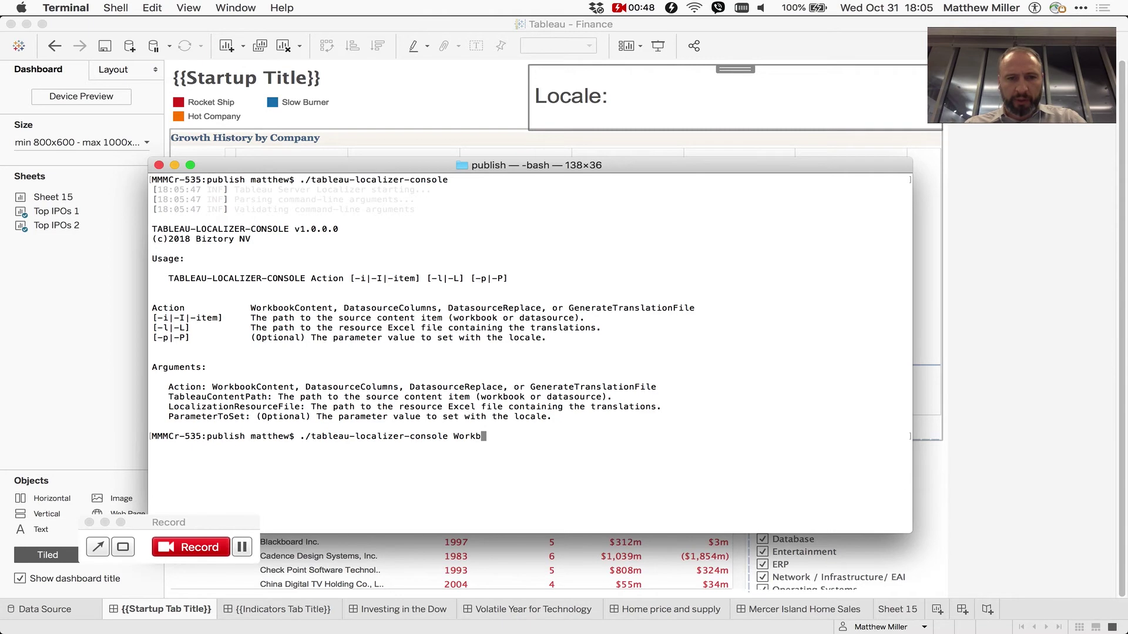
pyautogui.write('ookContent -i')
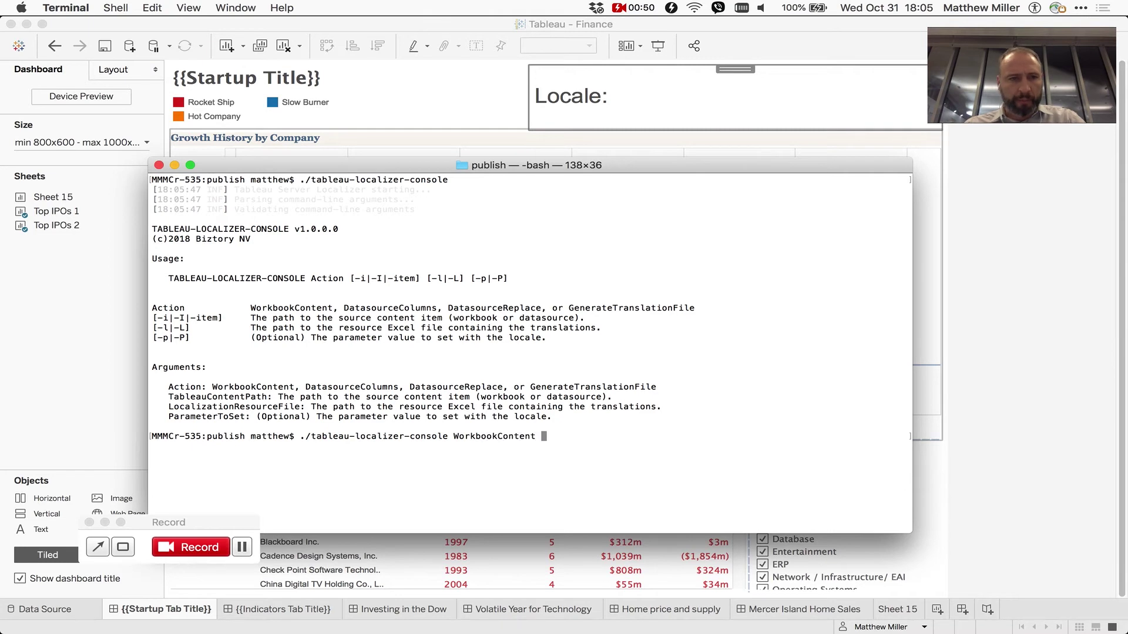
pyautogui.press('super+Tab')
pyautogui.press('super+Tab')
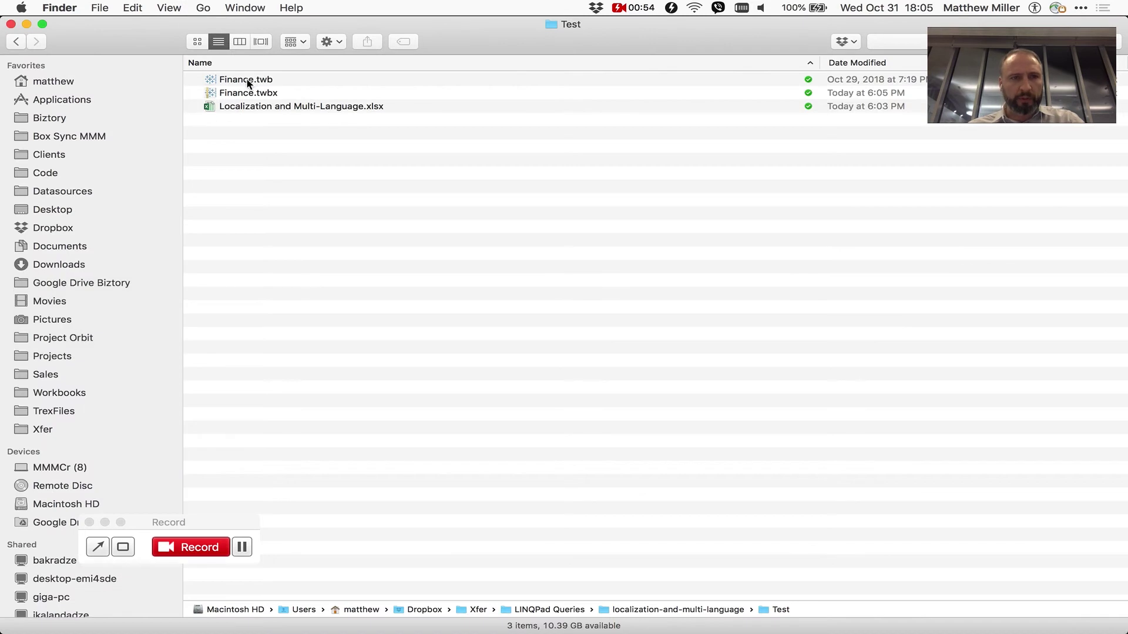
# - Drop Finance.twbx's path into the command, open a quote, and remove the backslash in LINQPad Queries
pyautogui.moveTo(250, 92); pyautogui.dragTo(609, 443)
pyautogui.press('super+Tab')
pyautogui.hotkey('alt', 'Left')
pyautogui.hotkey('alt', 'Left')
pyautogui.hotkey('alt', 'Left')
pyautogui.hotkey('alt', 'Left')
pyautogui.hotkey('alt', 'Left')
pyautogui.hotkey('alt', 'Left')
pyautogui.hotkey('alt', 'Left')
pyautogui.hotkey('alt', 'Left')
pyautogui.hotkey('alt', 'Left')
pyautogui.hotkey('alt', 'Left')
pyautogui.hotkey('alt', 'Left')
pyautogui.hotkey('alt', 'Left')
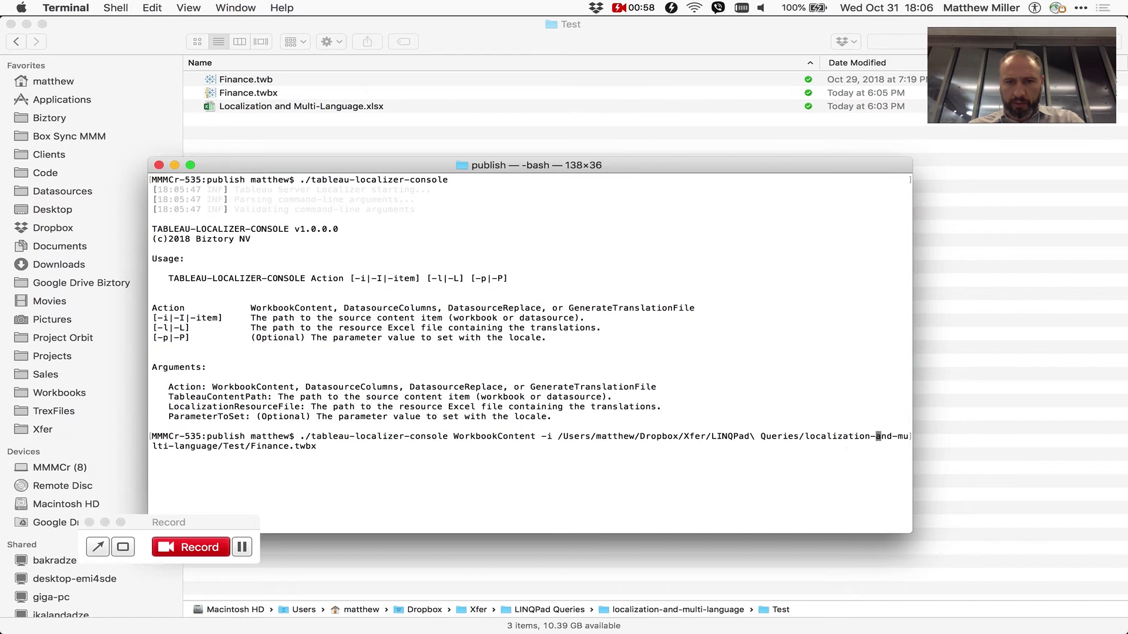
pyautogui.press('Left')
pyautogui.write('"')
pyautogui.hotkey('alt', 'Right')
pyautogui.hotkey('alt', 'Right')
pyautogui.hotkey('alt', 'Right')
pyautogui.hotkey('alt', 'Right')
pyautogui.hotkey('alt', 'Right')
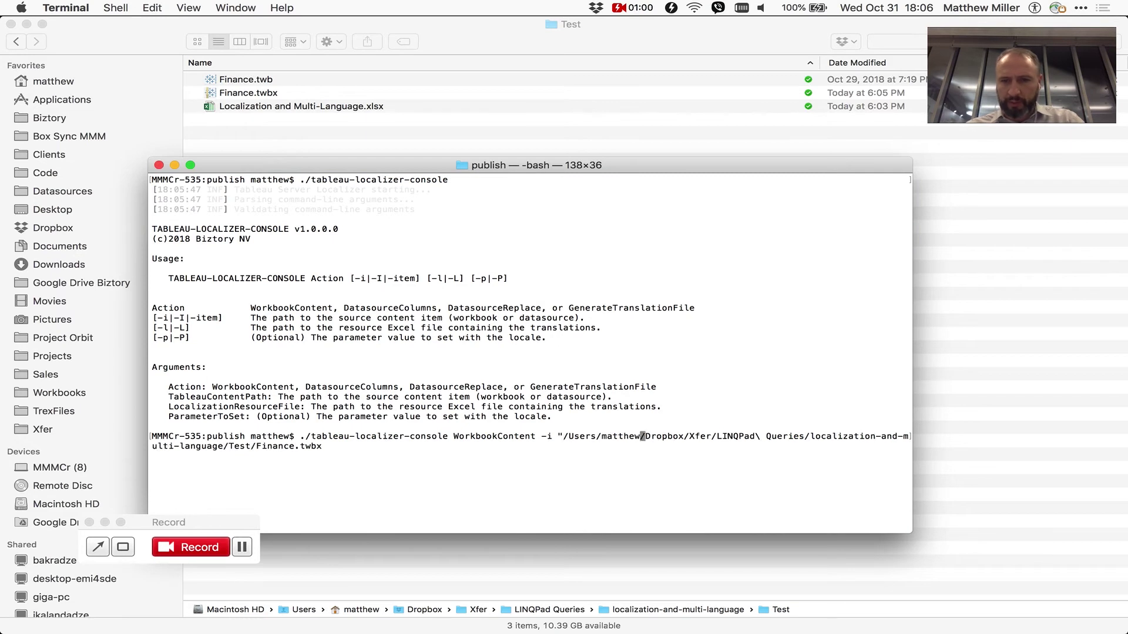
pyautogui.press('Right')
pyautogui.press('BackSpace')
# - Close the quote after the file name and append the -l option
pyautogui.hotkey('alt', 'Right')
pyautogui.hotkey('alt', 'Right')
pyautogui.hotkey('alt', 'Right')
pyautogui.hotkey('alt', 'Right')
pyautogui.hotkey('alt', 'Right')
pyautogui.hotkey('alt', 'Right')
pyautogui.hotkey('alt', 'Right')
pyautogui.hotkey('alt', 'Right')
pyautogui.hotkey('alt', 'Right')
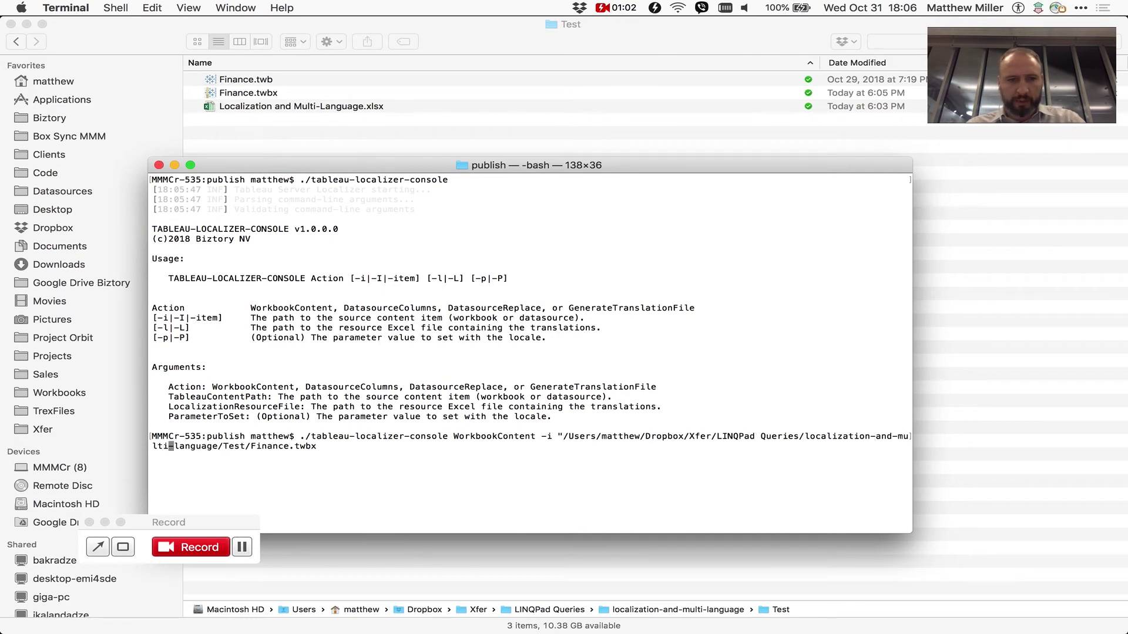
pyautogui.press('Left')
pyautogui.write('"')
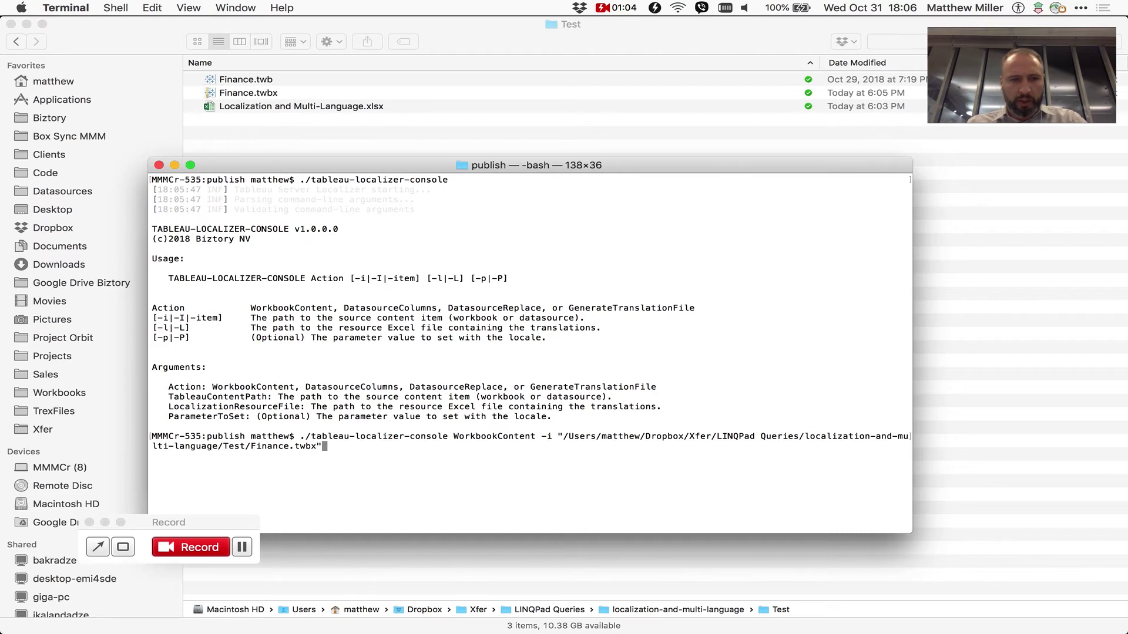
pyautogui.press('Right')
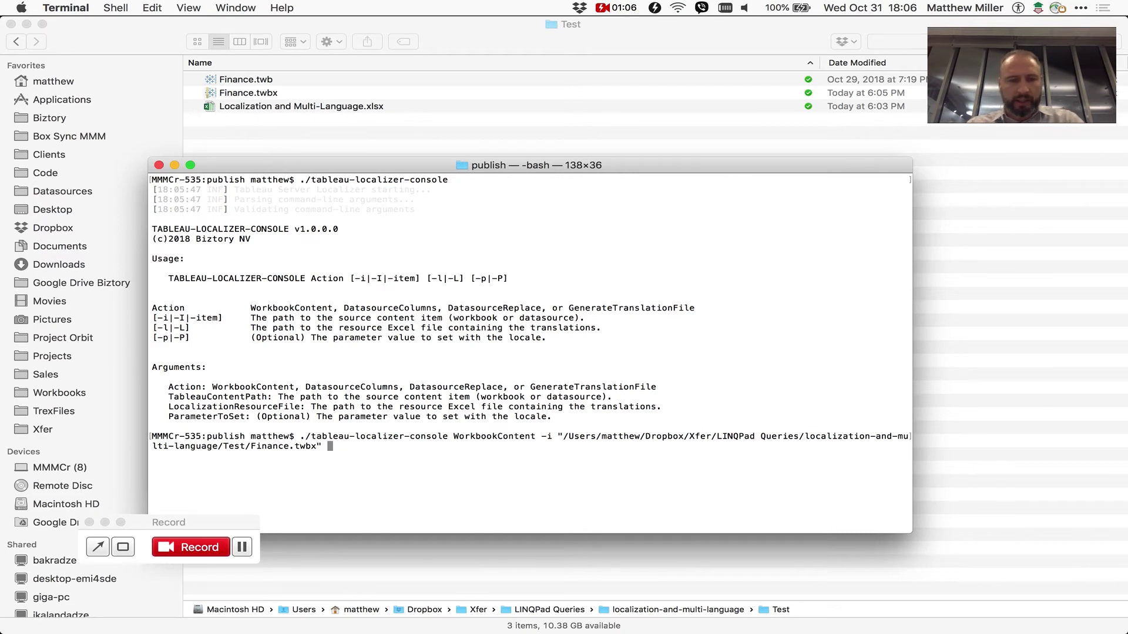
pyautogui.write('-')
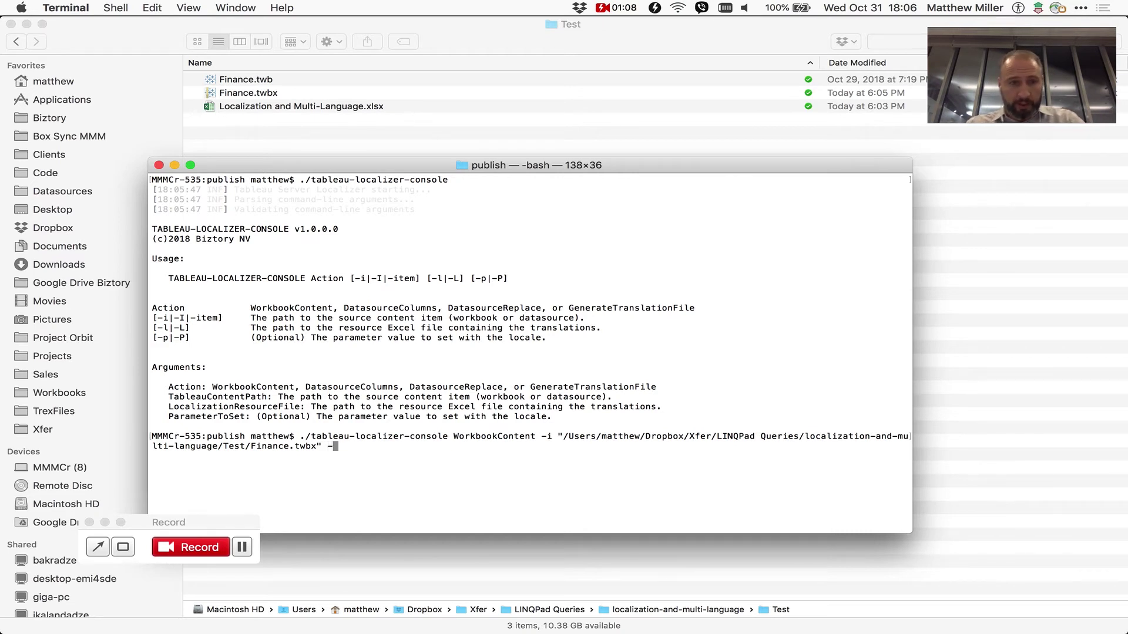
pyautogui.write('l')
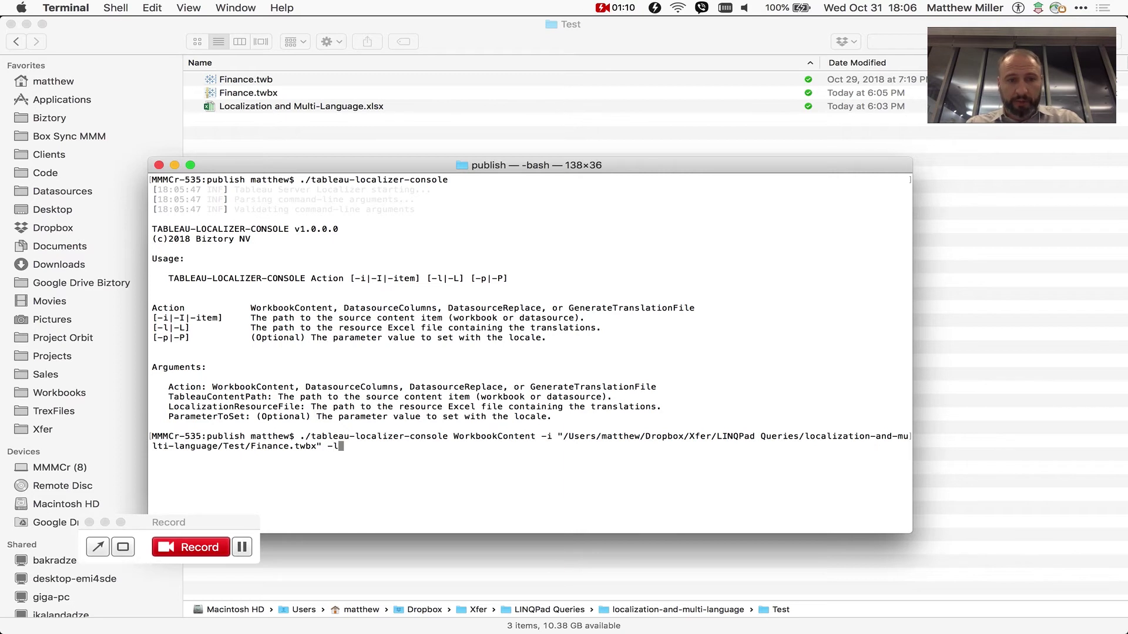
pyautogui.press('super+Tab')
pyautogui.press('super+Tab')
pyautogui.press('super+Tab')
pyautogui.press('super+Tab')
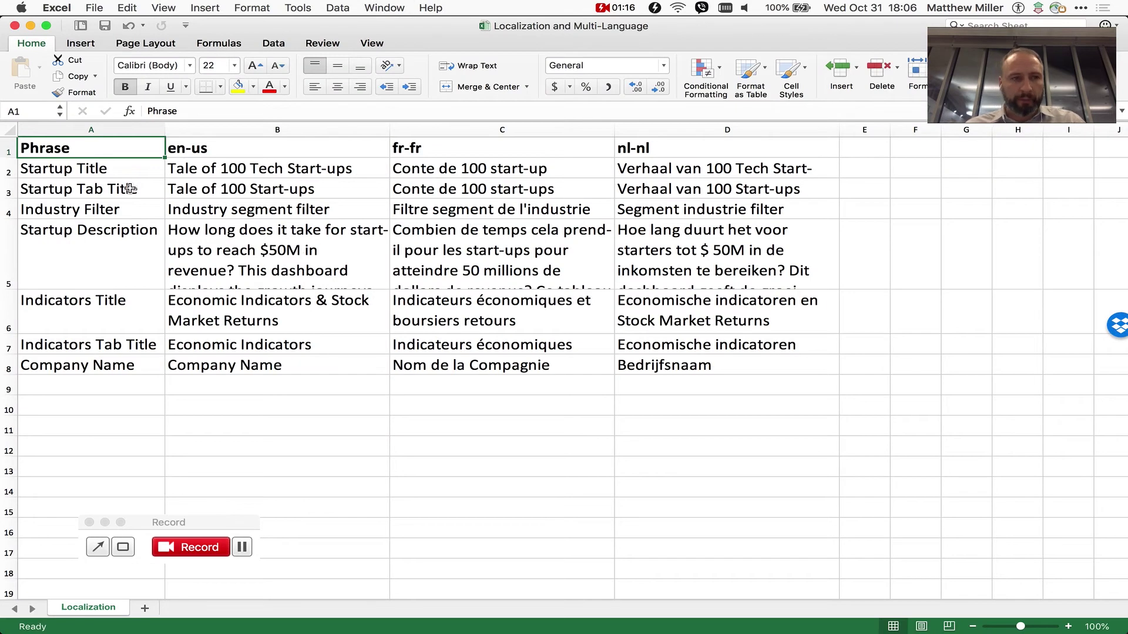
# - Review the phrase names and en-us, fr-fr, nl-nl translation columns, including the Startup Tab Title row
pyautogui.moveTo(107, 165); pyautogui.dragTo(118, 361)
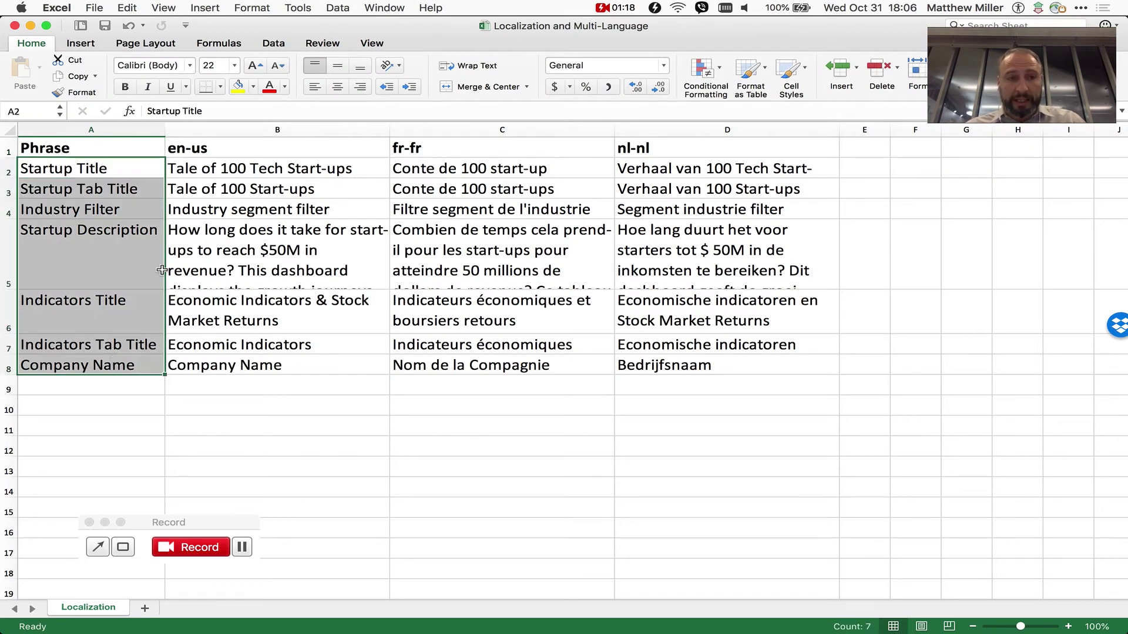
pyautogui.moveTo(235, 167); pyautogui.dragTo(231, 360)
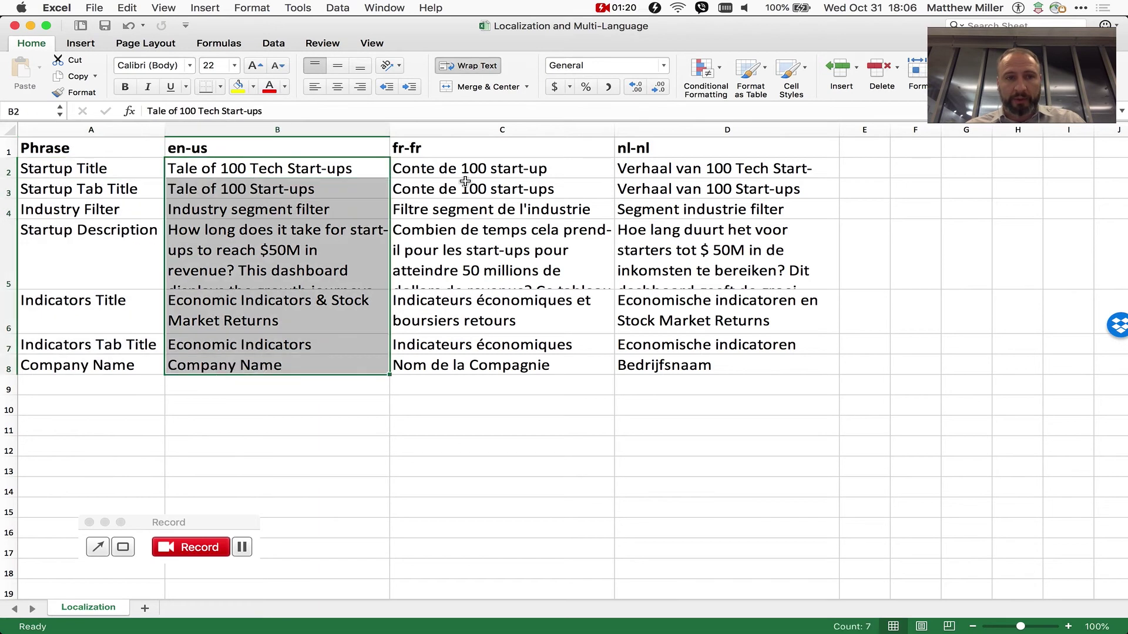
pyautogui.moveTo(464, 171); pyautogui.dragTo(470, 365)
pyautogui.moveTo(697, 170); pyautogui.dragTo(698, 356)
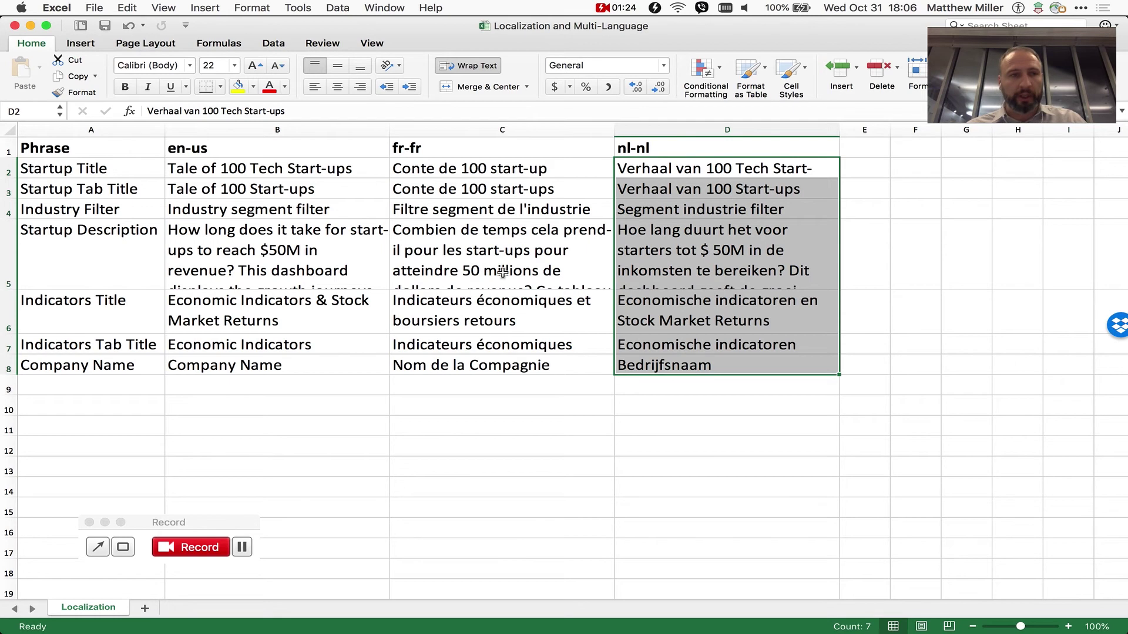
pyautogui.click(118, 170)
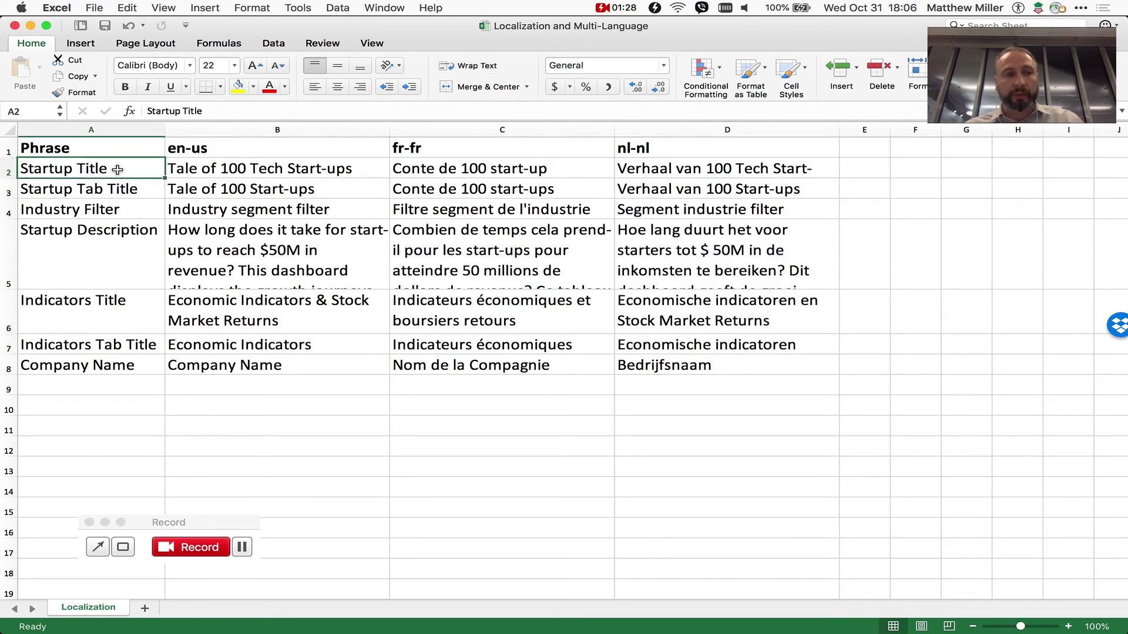
pyautogui.click(110, 189)
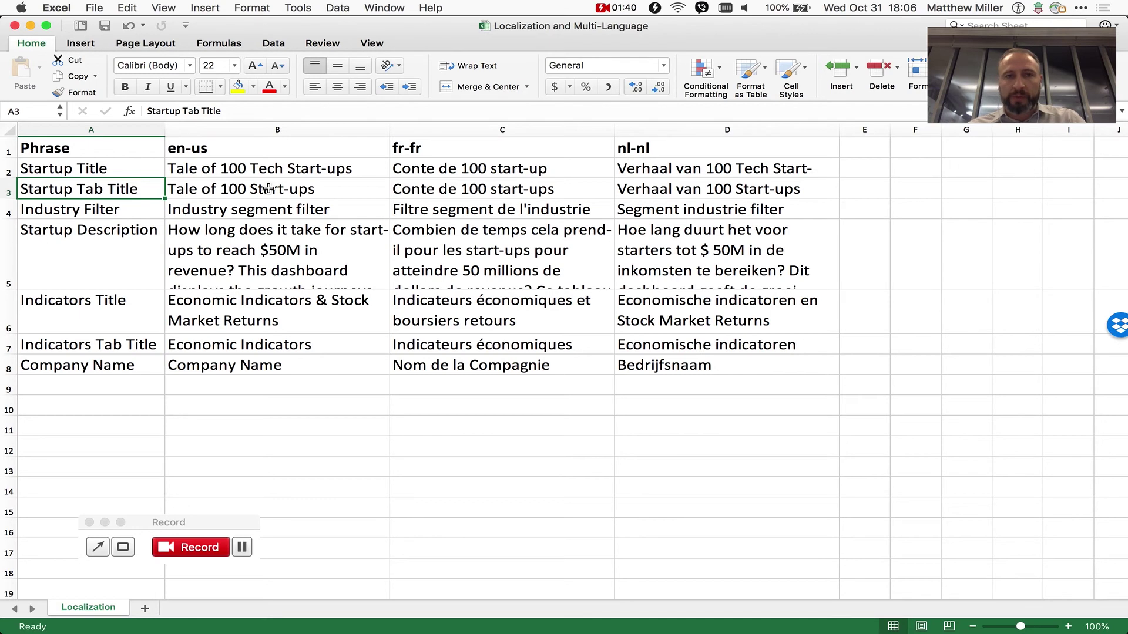
pyautogui.press('super+Tab')
pyautogui.press('super+Tab')
pyautogui.press('super+Tab')
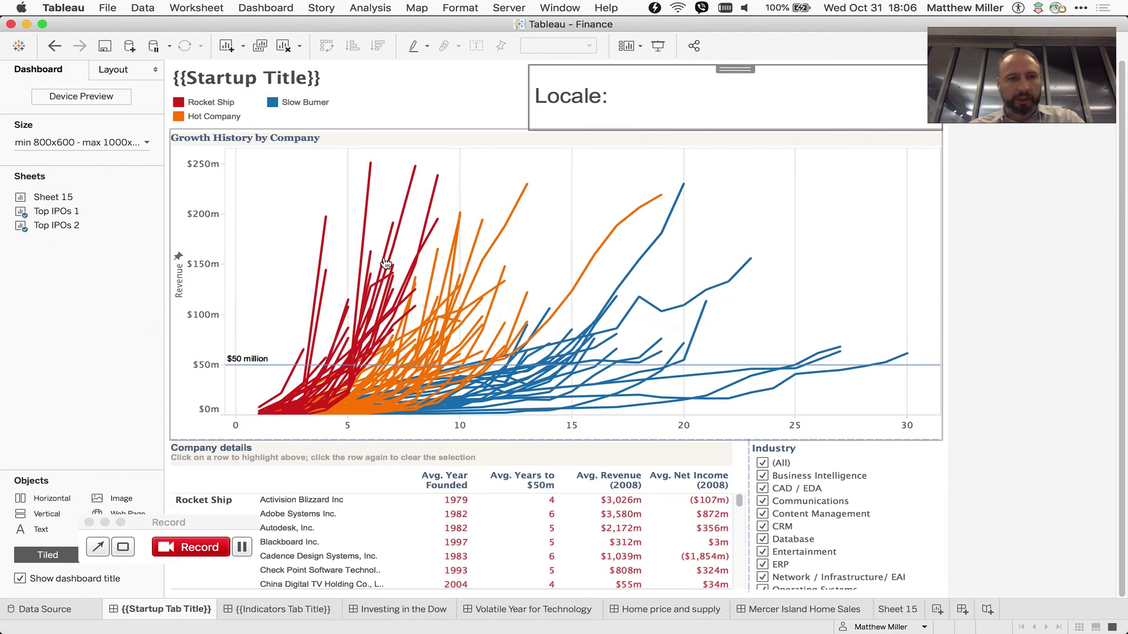
# - Reuse the workbook's folder path to add 'Localization and Multi-Language.xlsx' as the translation file
pyautogui.press('super+Tab')
pyautogui.press('super+Tab')
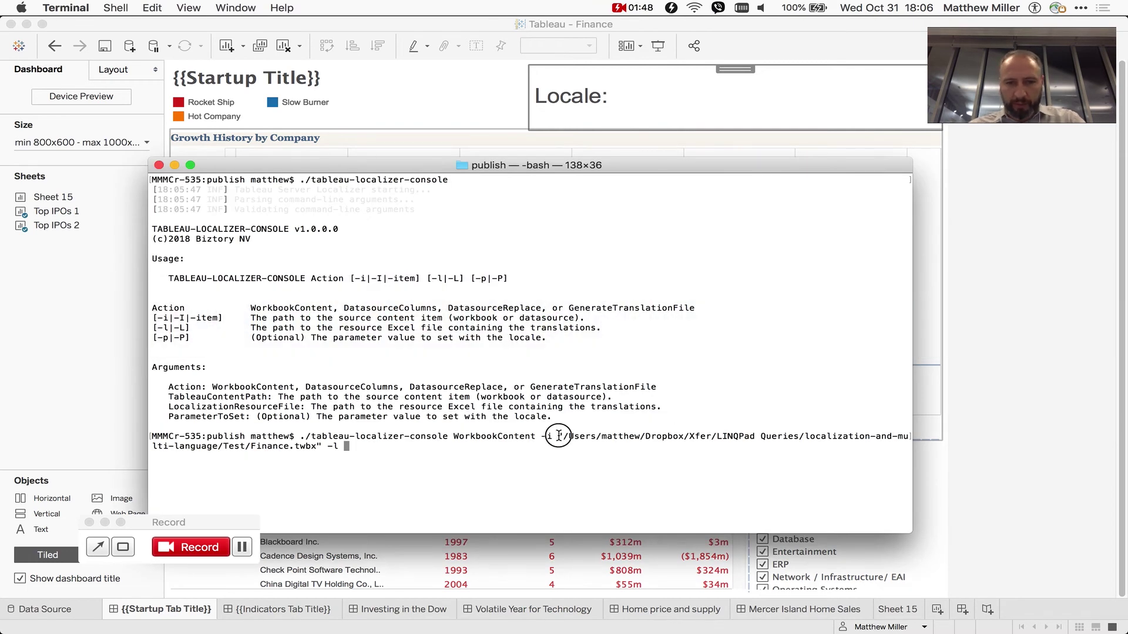
pyautogui.moveTo(557, 437); pyautogui.dragTo(320, 444)
pyautogui.press('super+c')
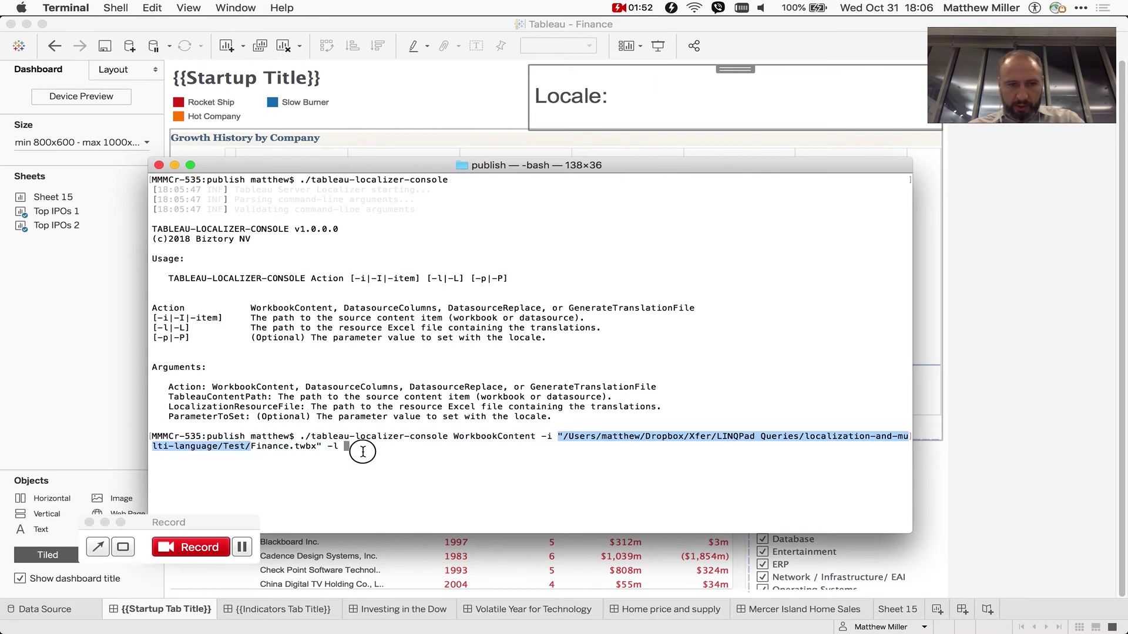
pyautogui.click(363, 450)
pyautogui.press('super+v')
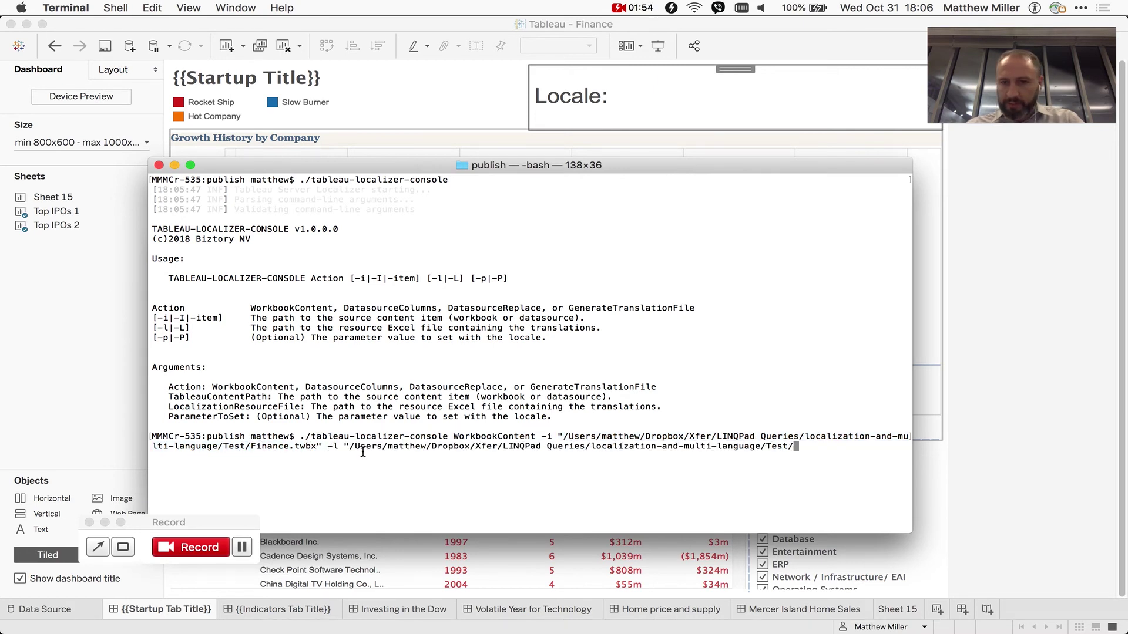
pyautogui.write('Loc')
pyautogui.press('Tab')
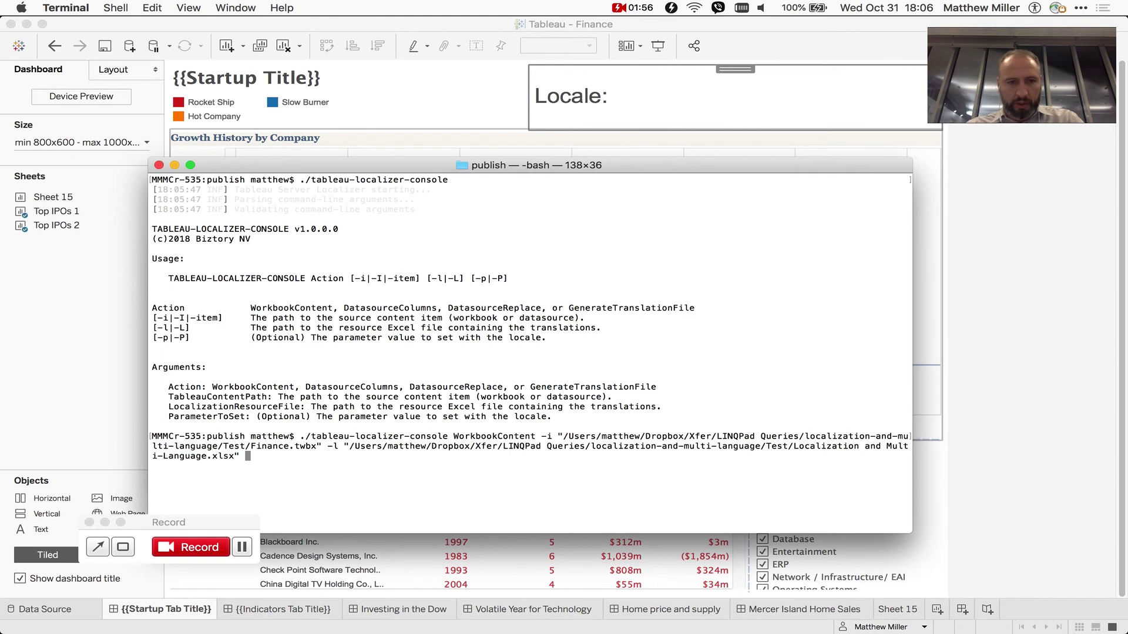
# - Add -p "Selected Language" as the parameter option and run the localization command
pyautogui.write('-p')
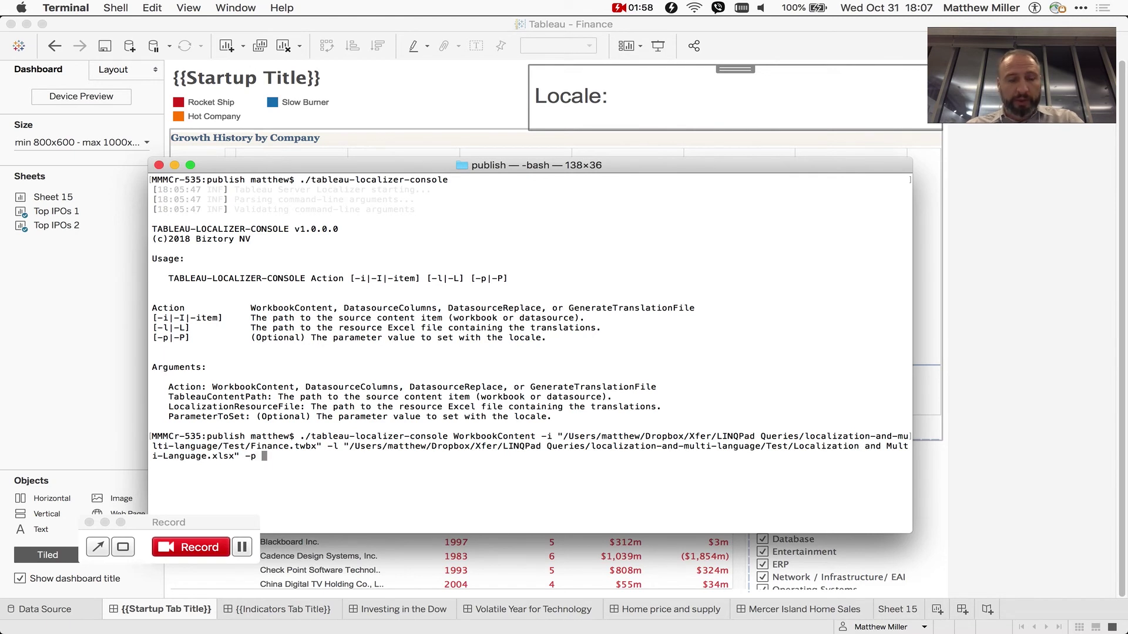
pyautogui.doubleClick(774, 108)
pyautogui.press('super+Tab')
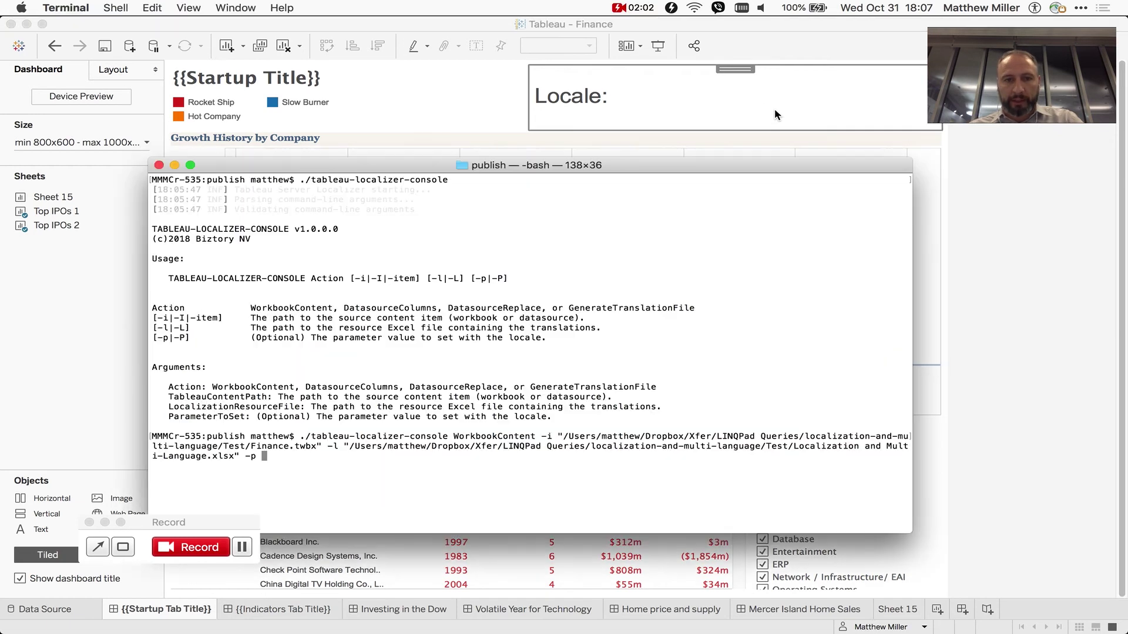
pyautogui.write('"Selected Language"')
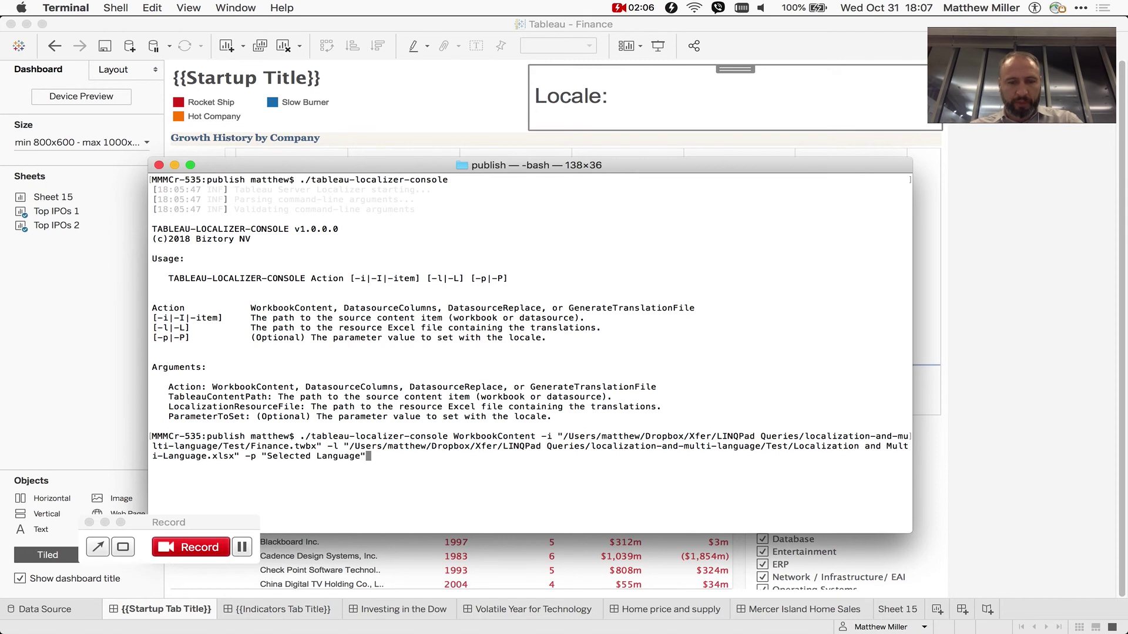
pyautogui.press('Return')
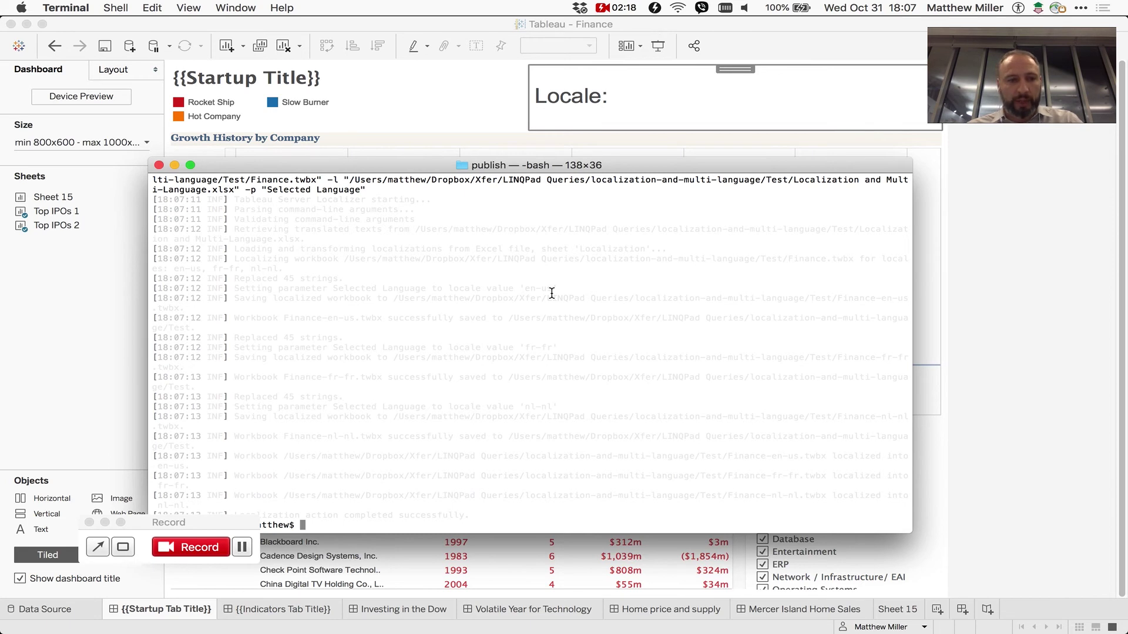
pyautogui.press('super+Tab')
pyautogui.press('super+Tab')
pyautogui.press('super+Tab')
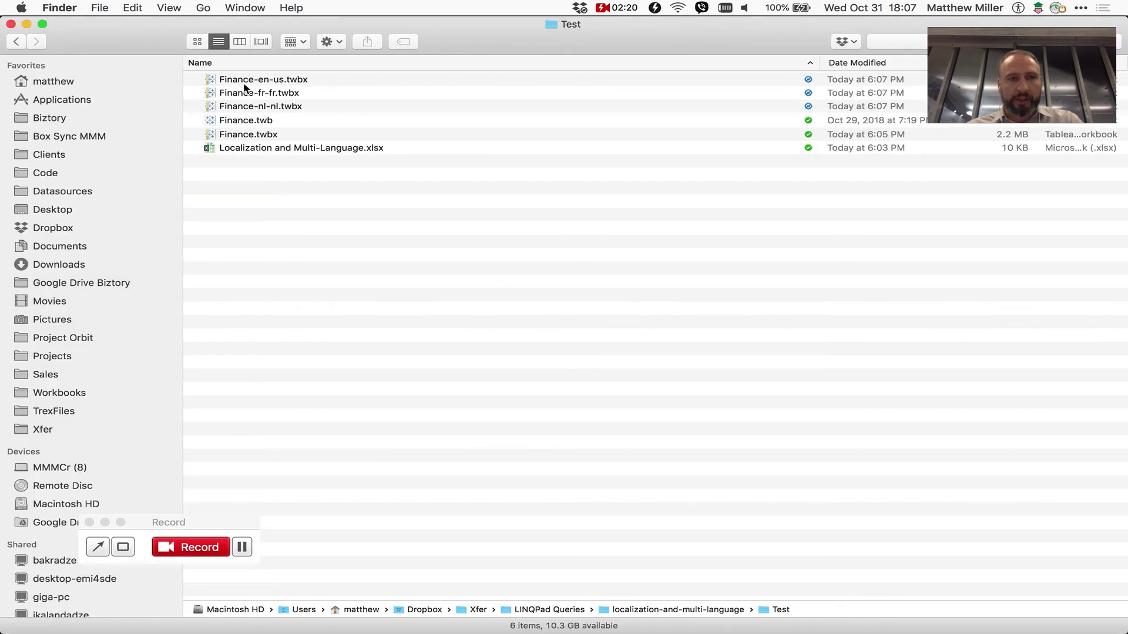
# - Open Finance-nl-nl.twbx with Tableau Desktop 2018.1 from its context menu in the Test folder
pyautogui.click(275, 84)
pyautogui.rightClick(275, 84)
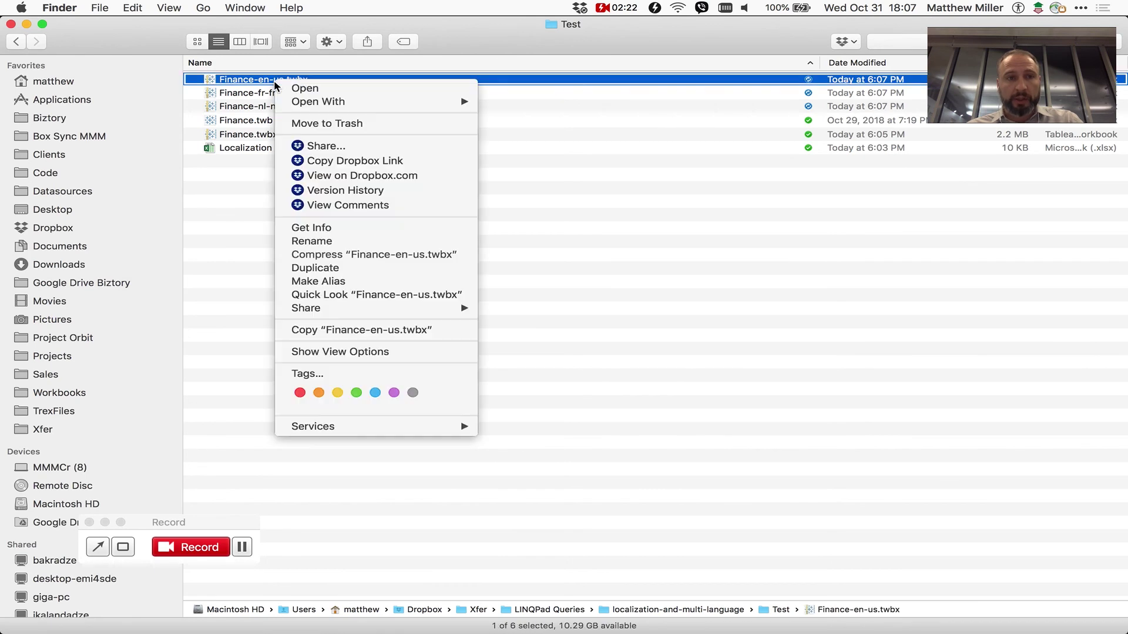
pyautogui.click(256, 93)
pyautogui.click(267, 106)
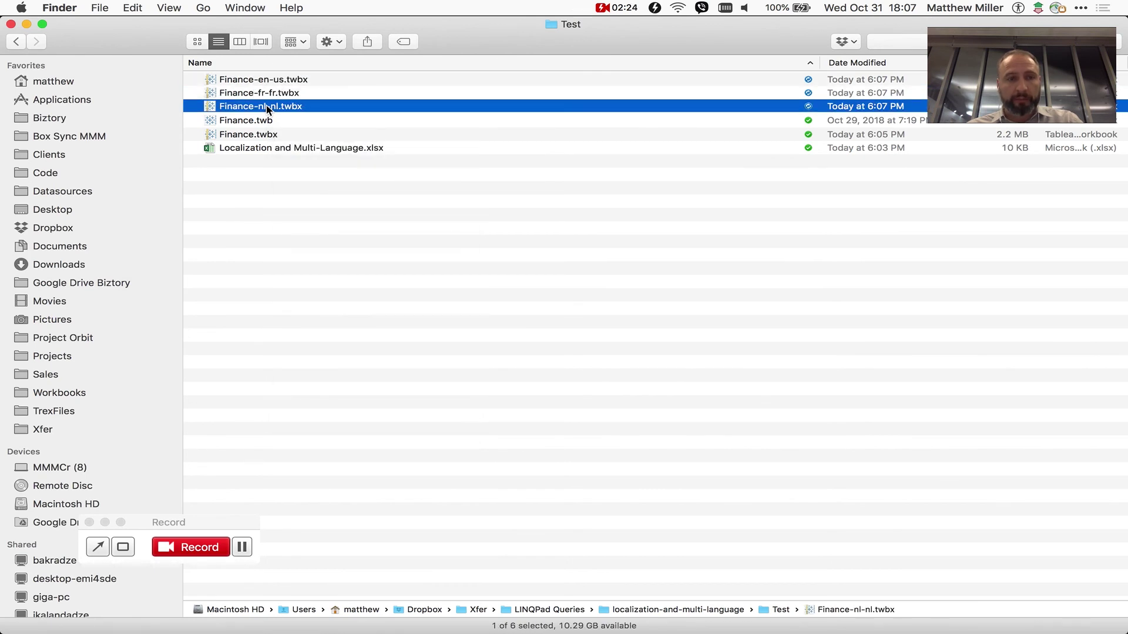
pyautogui.rightClick(268, 106)
pyautogui.moveTo(345, 125)
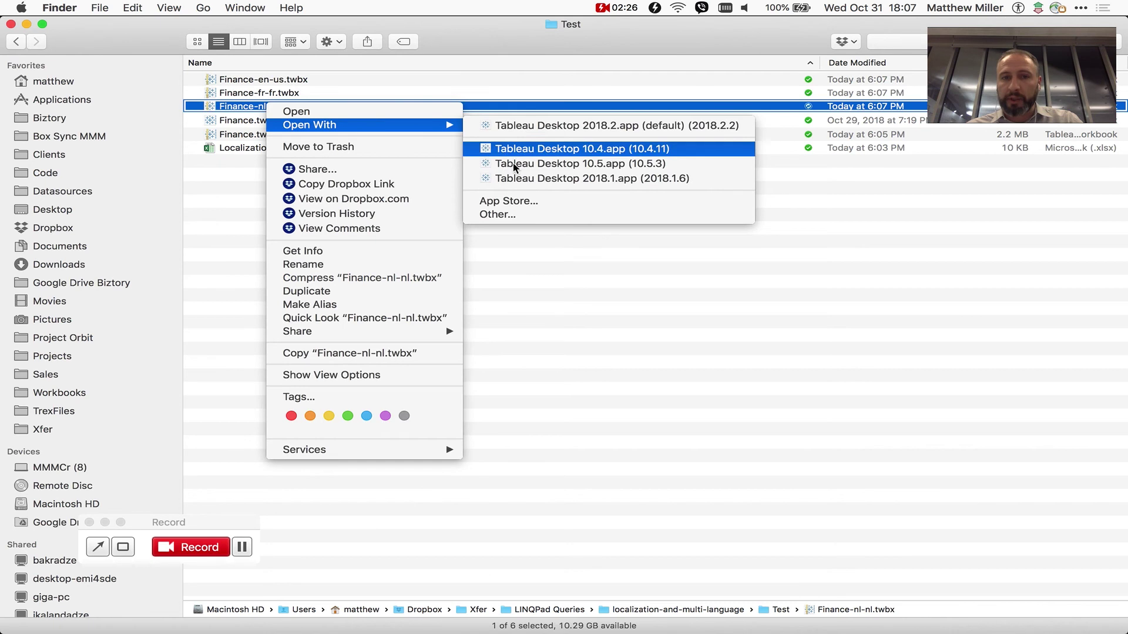
pyautogui.click(527, 178)
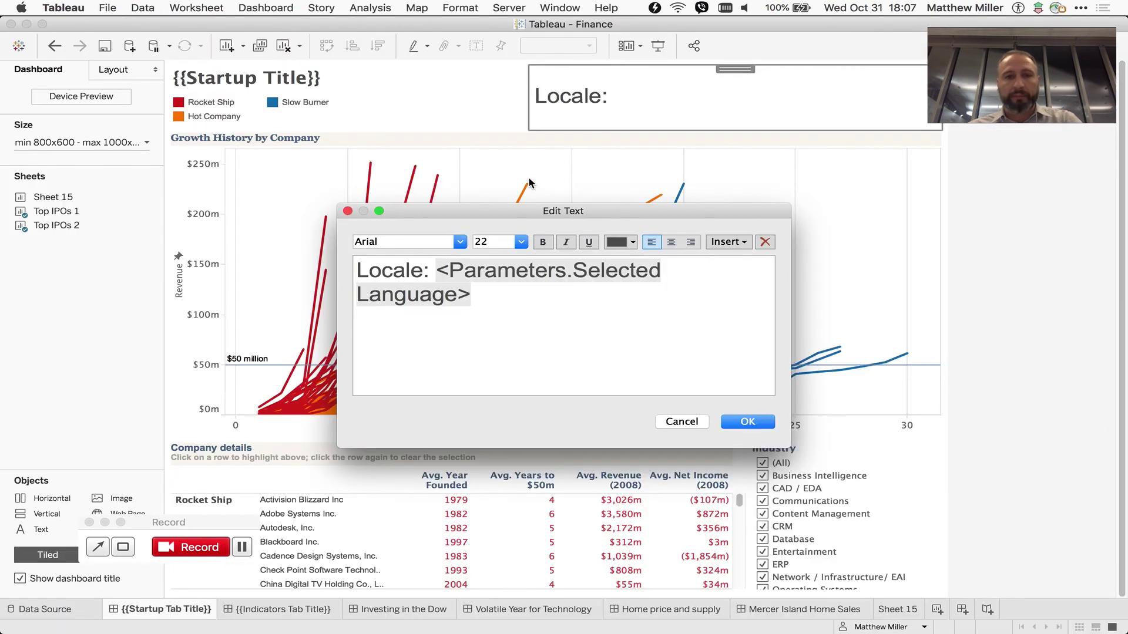
# - Cancel the Locale Edit Text dialog and switch back to Finder's Test folder
pyautogui.click(681, 422)
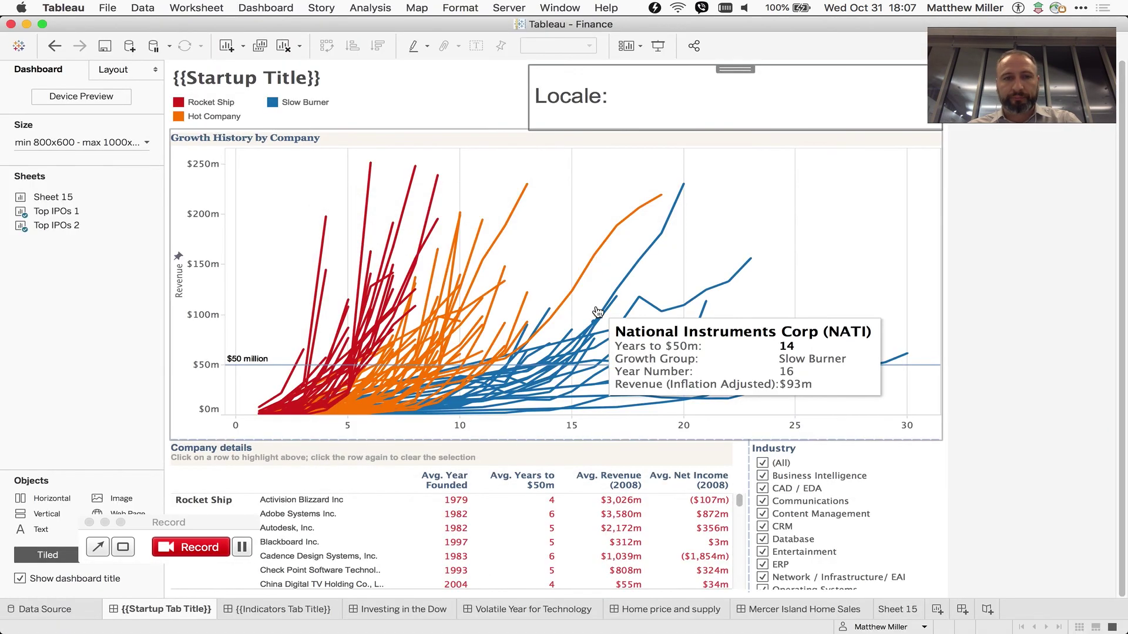
pyautogui.moveTo(528, 194)
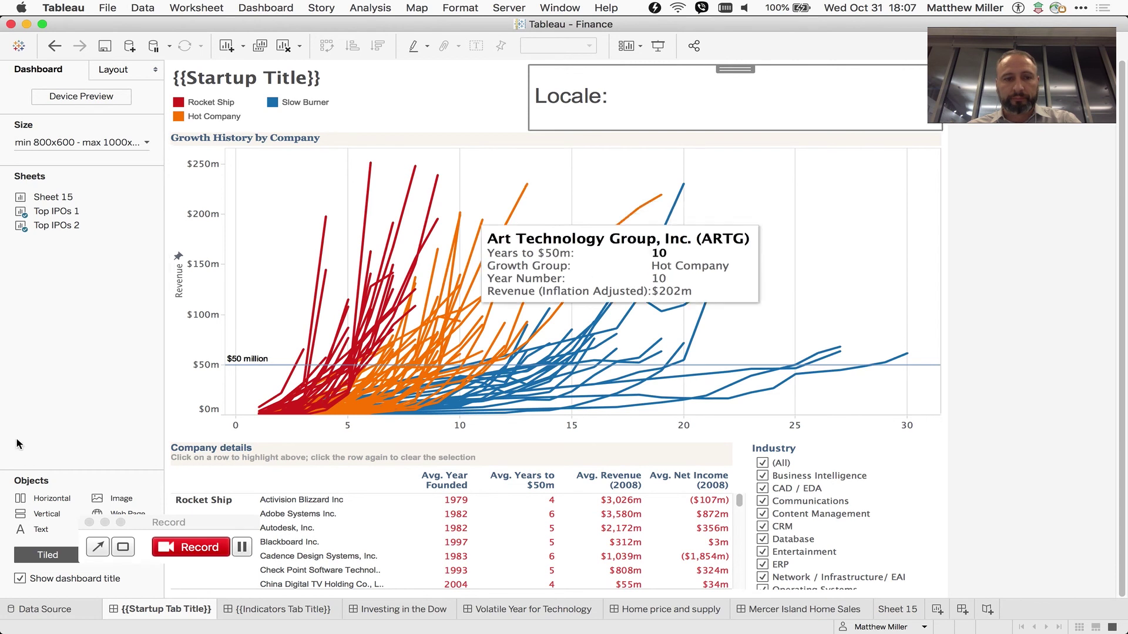
pyautogui.moveTo(2, 549)
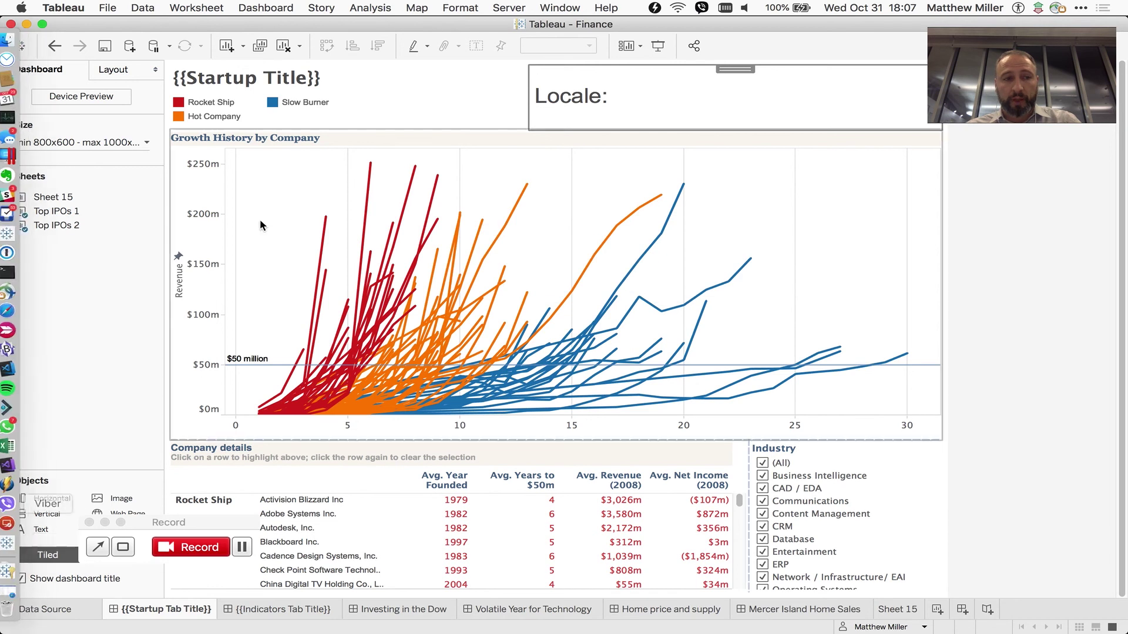
pyautogui.moveTo(2, 492)
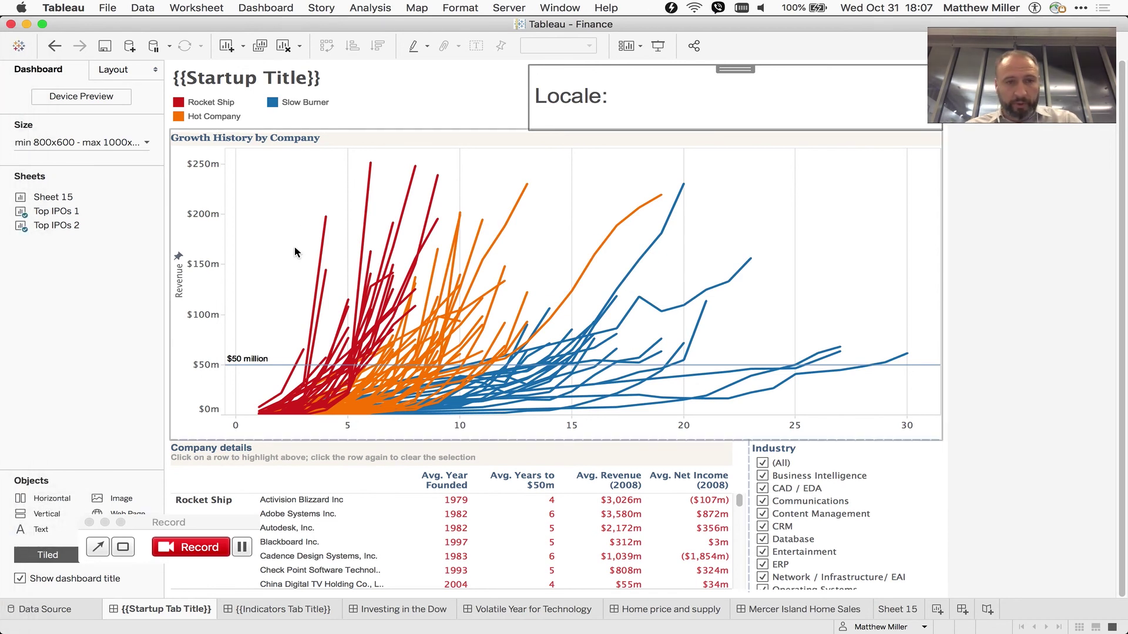
pyautogui.press('super+Tab')
pyautogui.press('super+Tab')
pyautogui.press('super+shift+Tab')
pyautogui.press('super+shift+Tab')
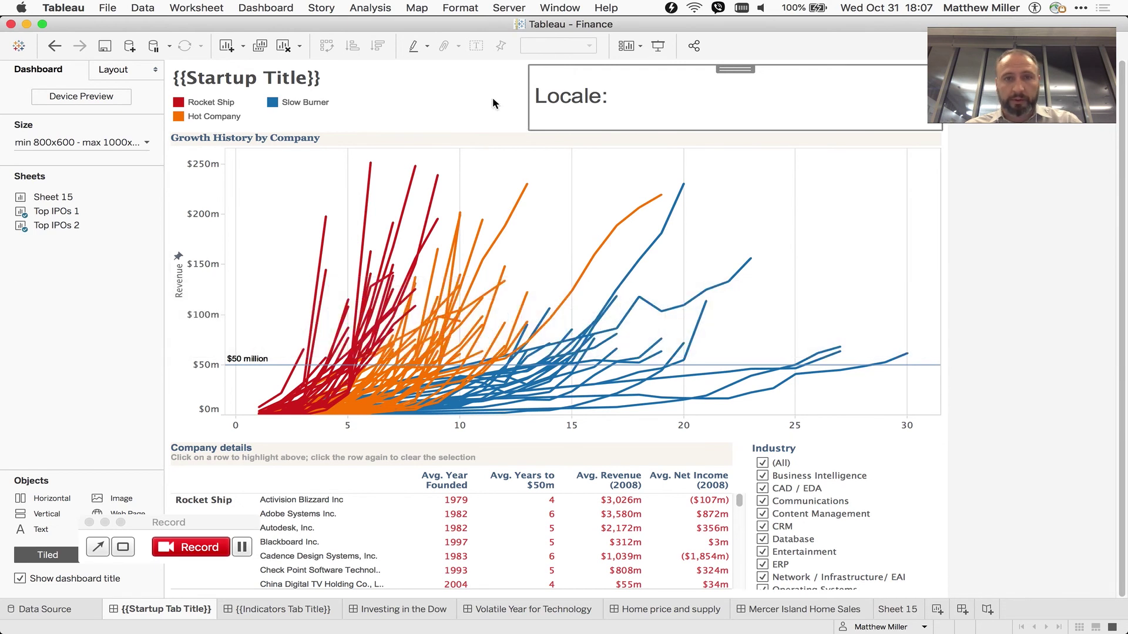
pyautogui.press('super+Tab')
pyautogui.press('super+Tab')
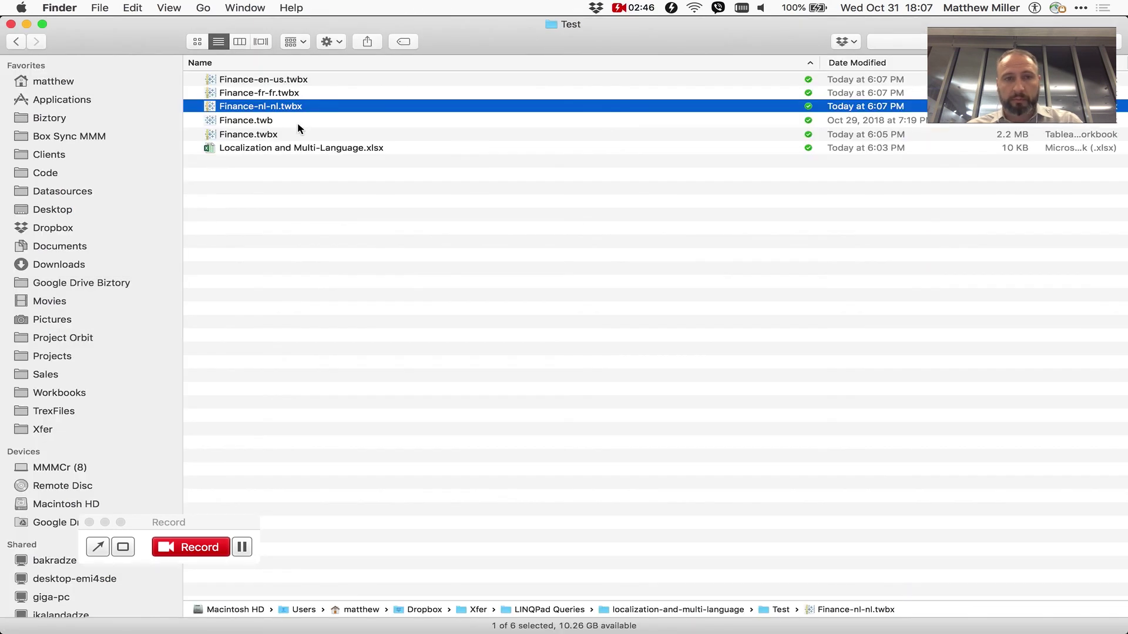
# - Open Finance-nl-nl.twbx with Tableau Desktop 2018.1.app, showing 'verhaal van 100 tech start-ups' and 'Locale: nl-nl'
pyautogui.rightClick(283, 105)
pyautogui.moveTo(308, 123)
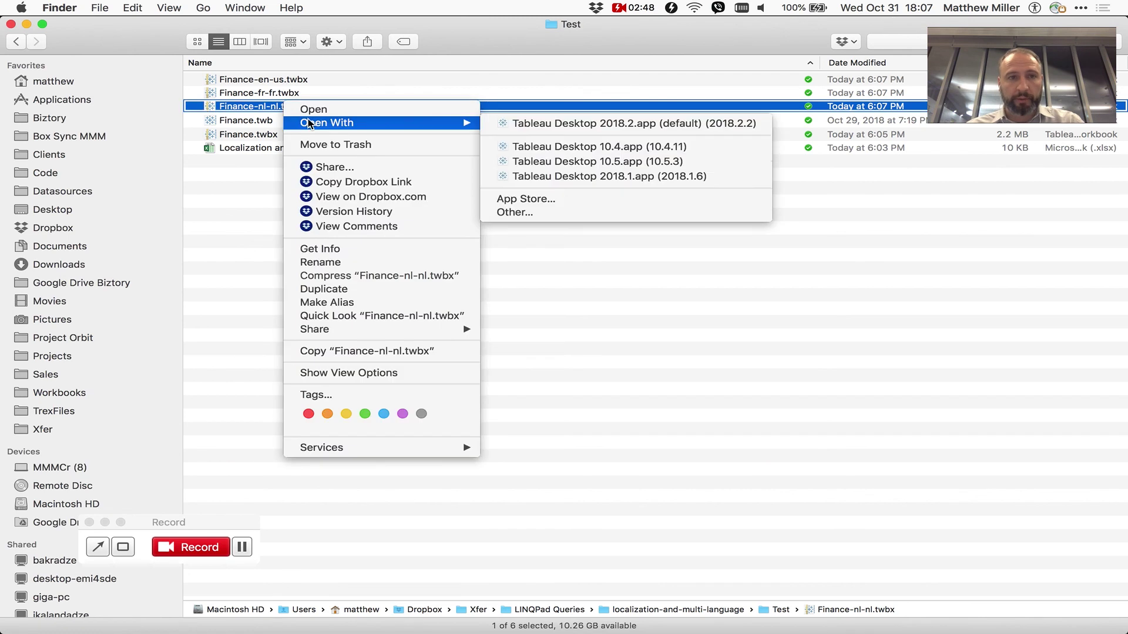
pyautogui.click(595, 176)
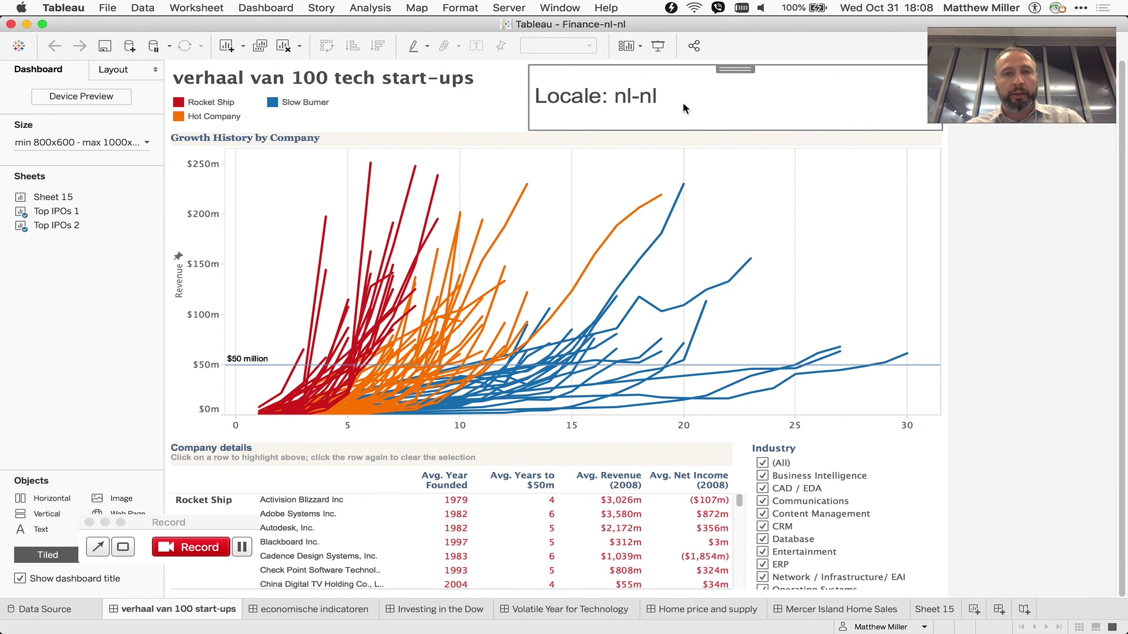
# - Open the Top IPOs 2 worksheet behind the Dutch dashboard's Company details table
pyautogui.click(743, 464)
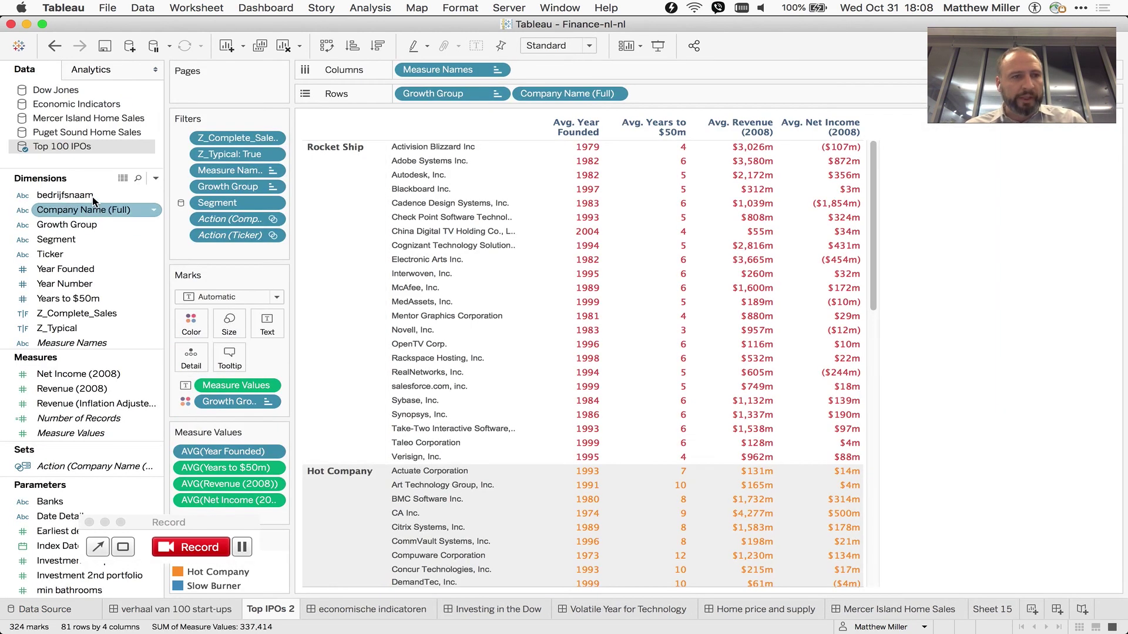
pyautogui.click(86, 197)
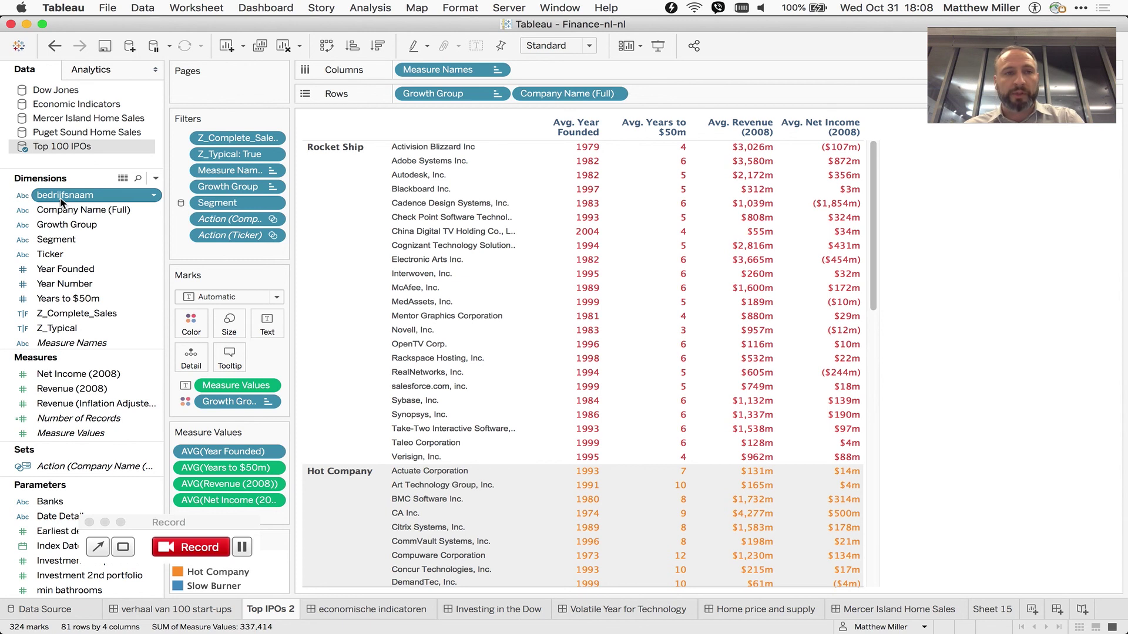
pyautogui.moveTo(61, 203); pyautogui.dragTo(663, 24)
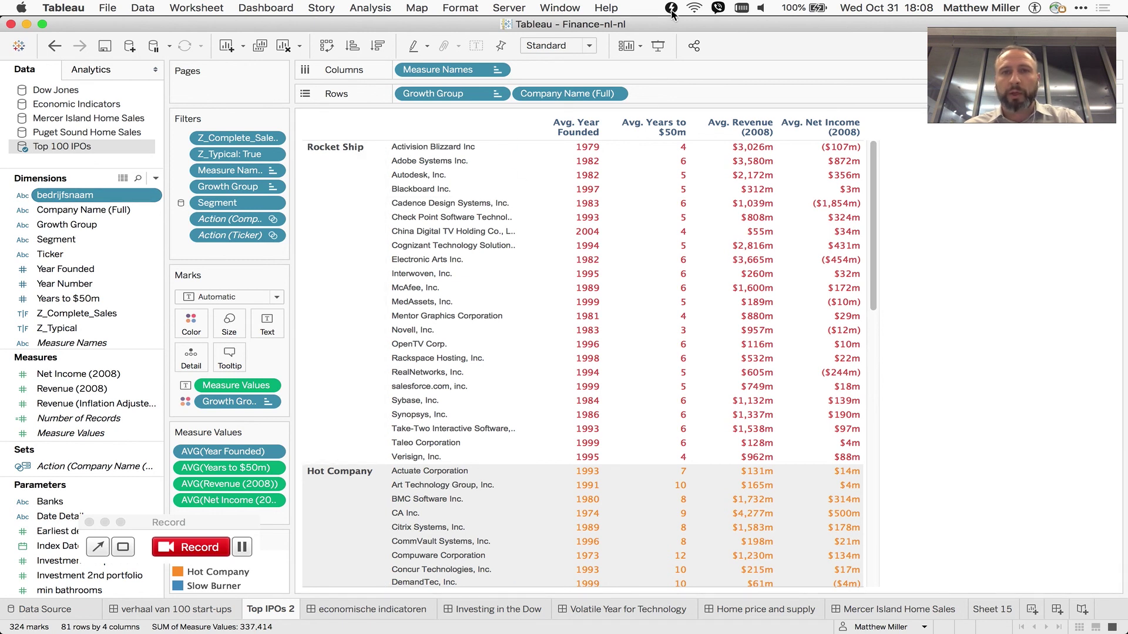